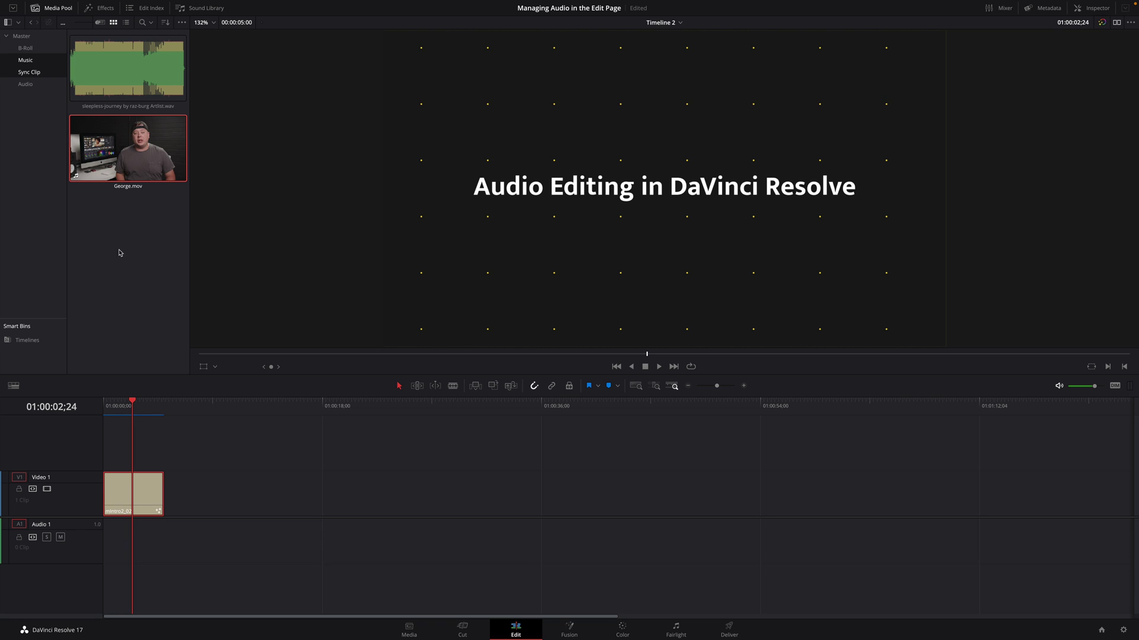
# Step: Select both Media Pool clips and scrub through the intro title on Timeline 2
pyautogui.moveTo(93, 27); pyautogui.dragTo(97, 178)
pyautogui.click(114, 405)
pyautogui.moveTo(115, 406)
pyautogui.mouseDown()
pyautogui.moveTo(152, 405)
pyautogui.moveTo(132, 406)
pyautogui.mouseUp()
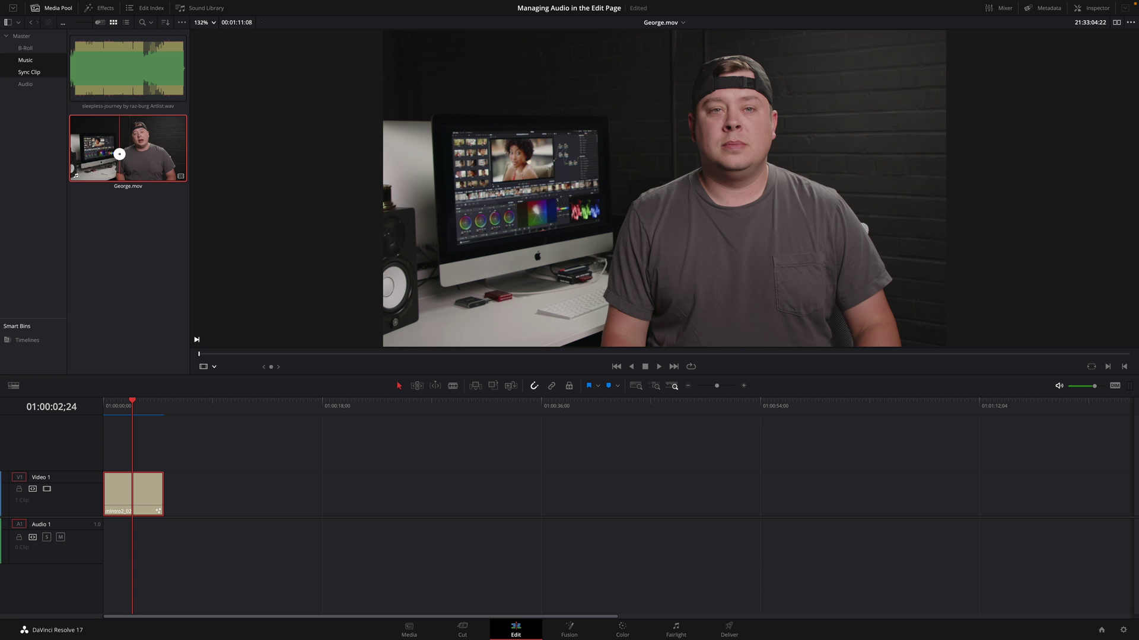
# Step: Load George.mov into the source viewer, scrub it, and switch the viewer to Audio Track
pyautogui.doubleClick(114, 153)
pyautogui.moveTo(216, 354); pyautogui.dragTo(321, 354)
pyautogui.click(212, 367)
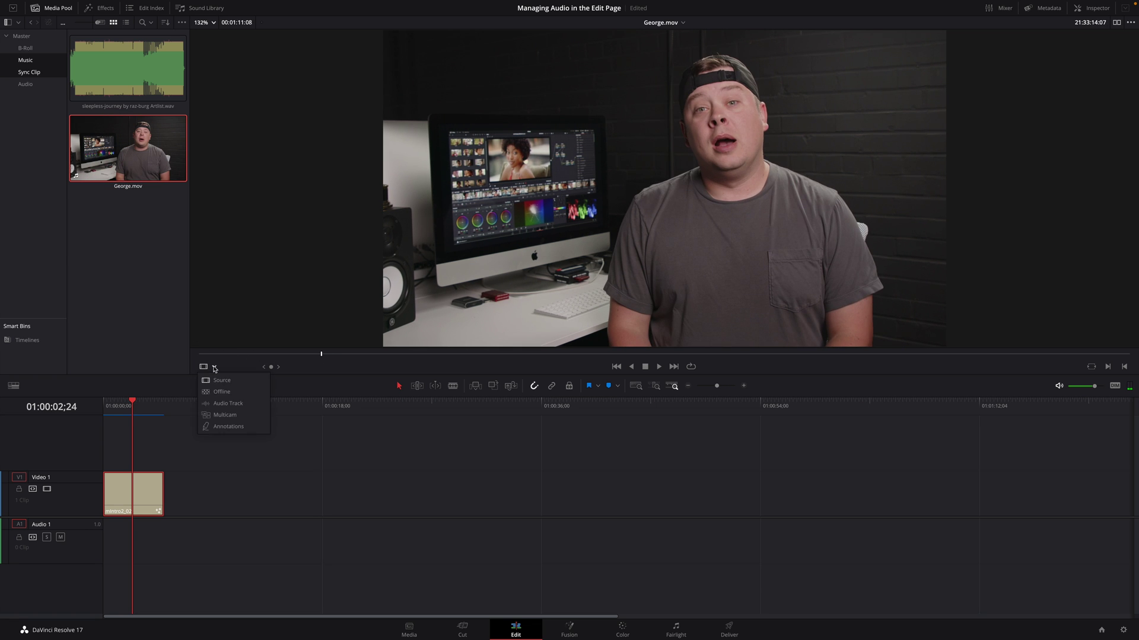
pyautogui.click(219, 404)
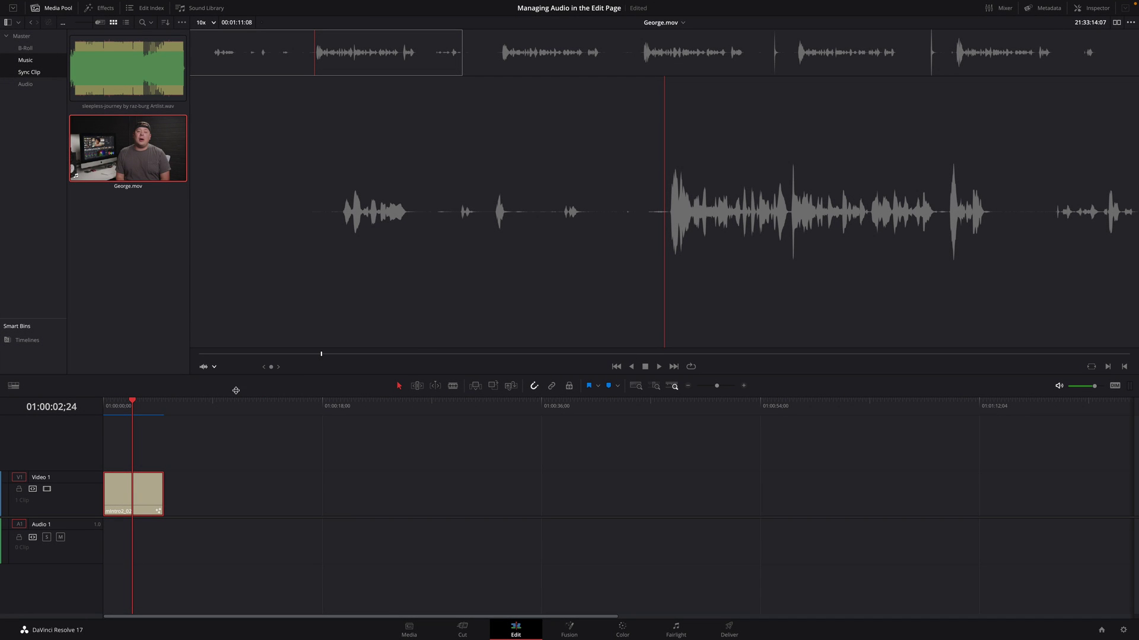
# Step: Play George.mov's waveform briefly, then return the source viewer to Source video
pyautogui.click(659, 367)
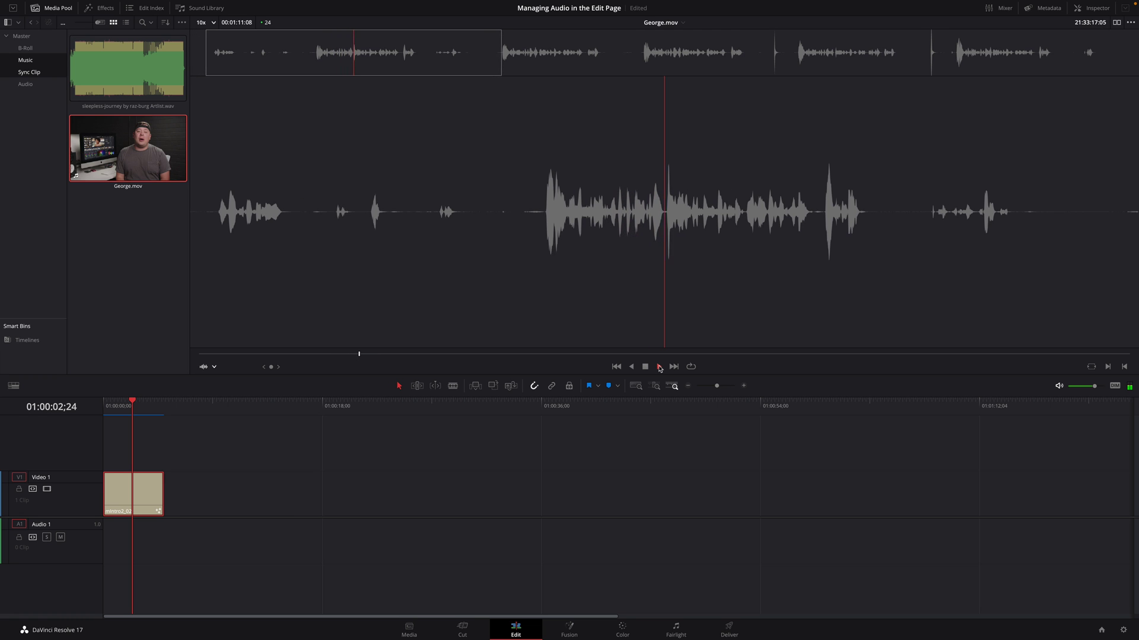
pyautogui.click(645, 367)
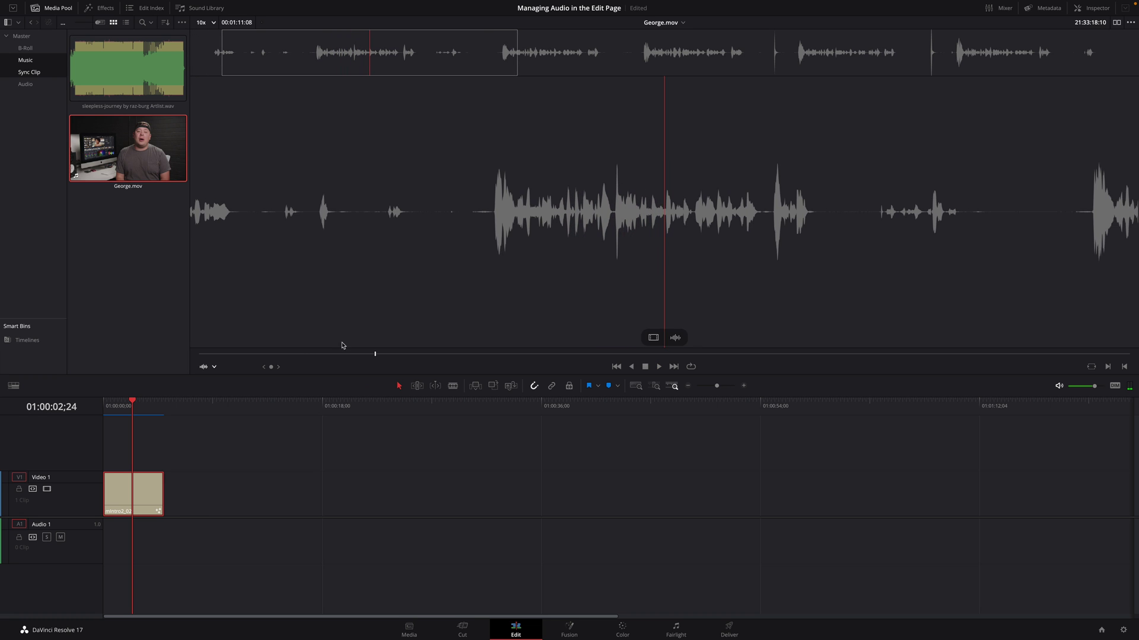
pyautogui.click(214, 366)
pyautogui.click(222, 383)
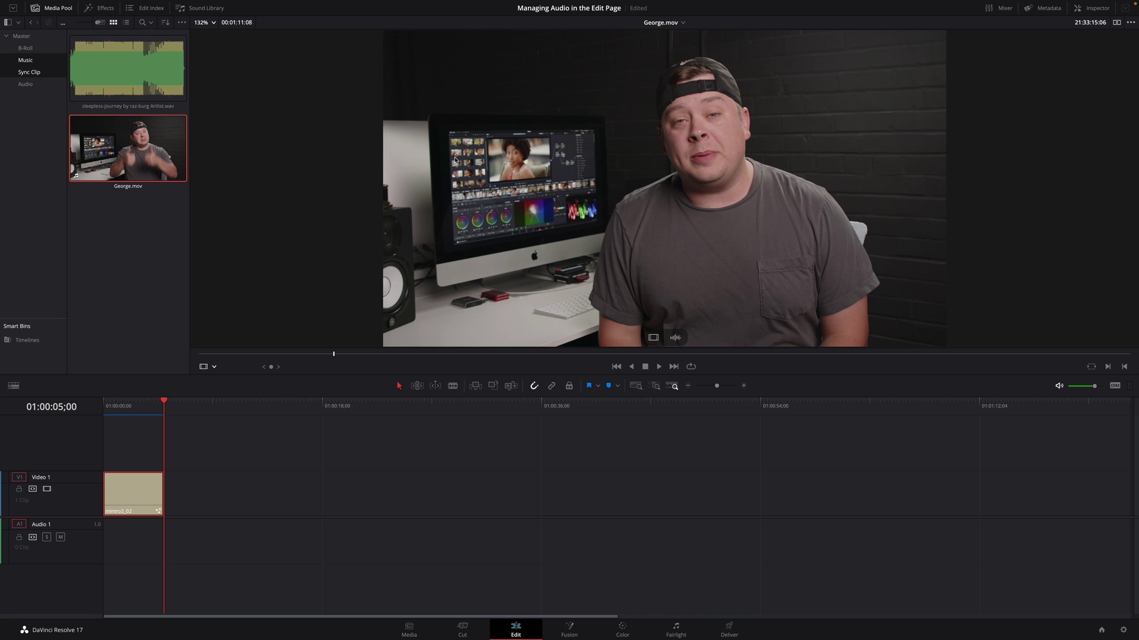
# Step: Overwrite George.mov onto V1 and A1 after the title, then place the playhead in the interview
pyautogui.click(148, 496)
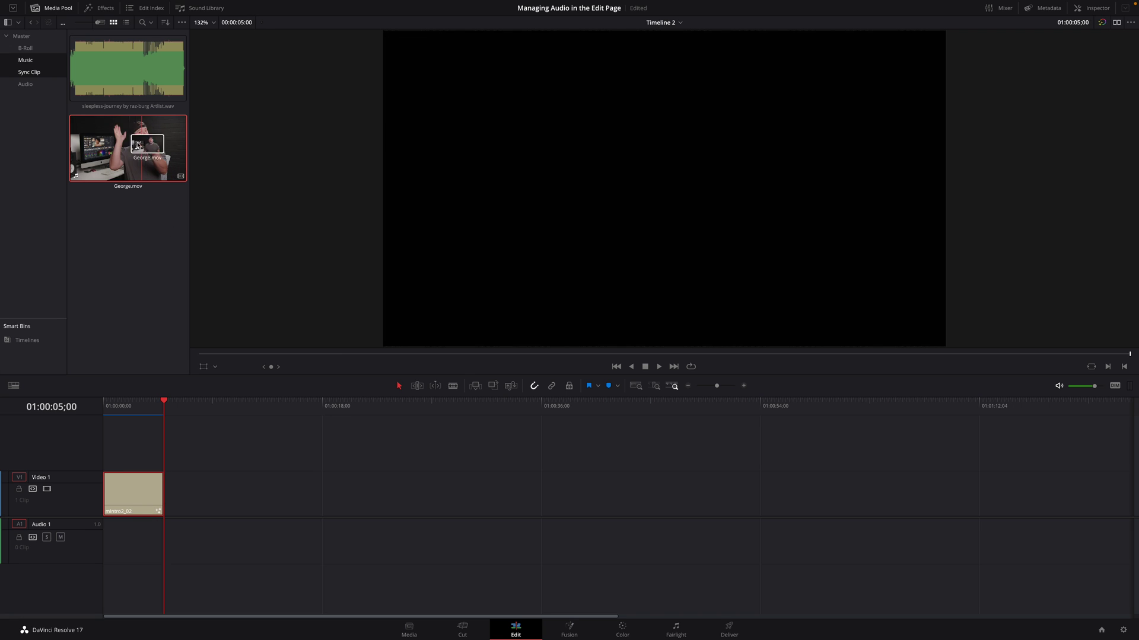
pyautogui.moveTo(140, 147); pyautogui.dragTo(1079, 144)
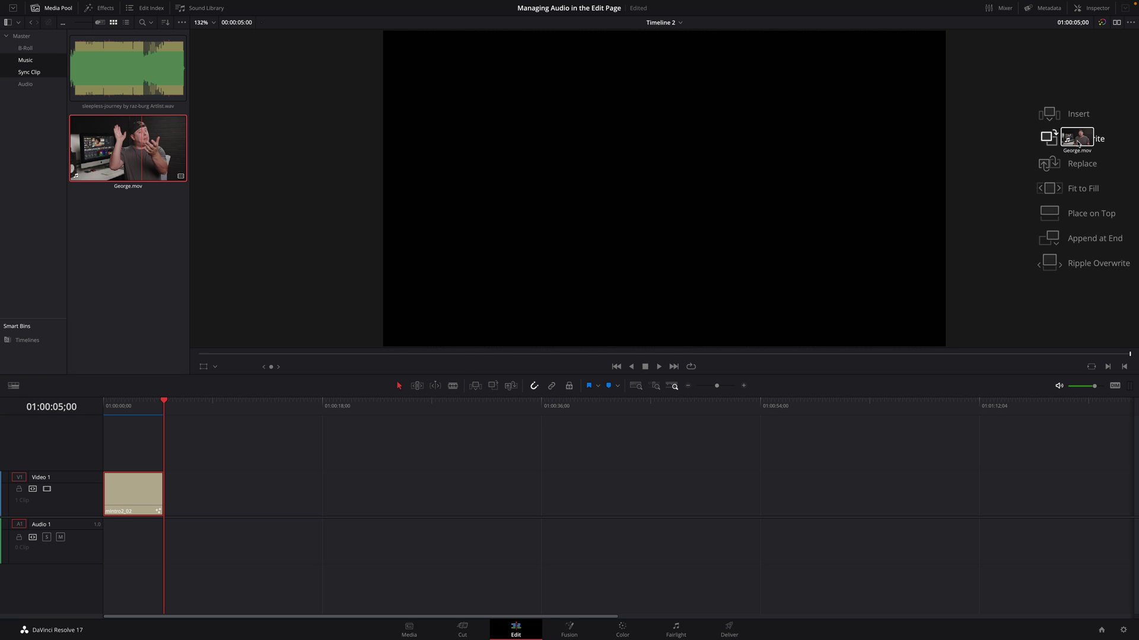
pyautogui.moveTo(1078, 144); pyautogui.dragTo(1079, 144)
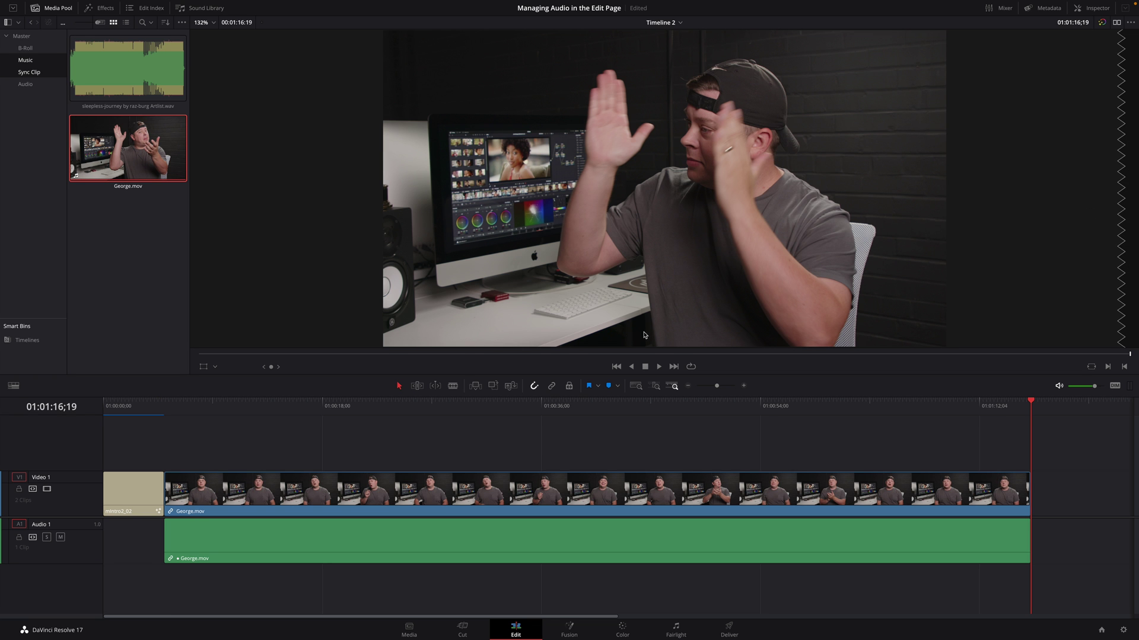
pyautogui.click(365, 408)
pyautogui.click(365, 408)
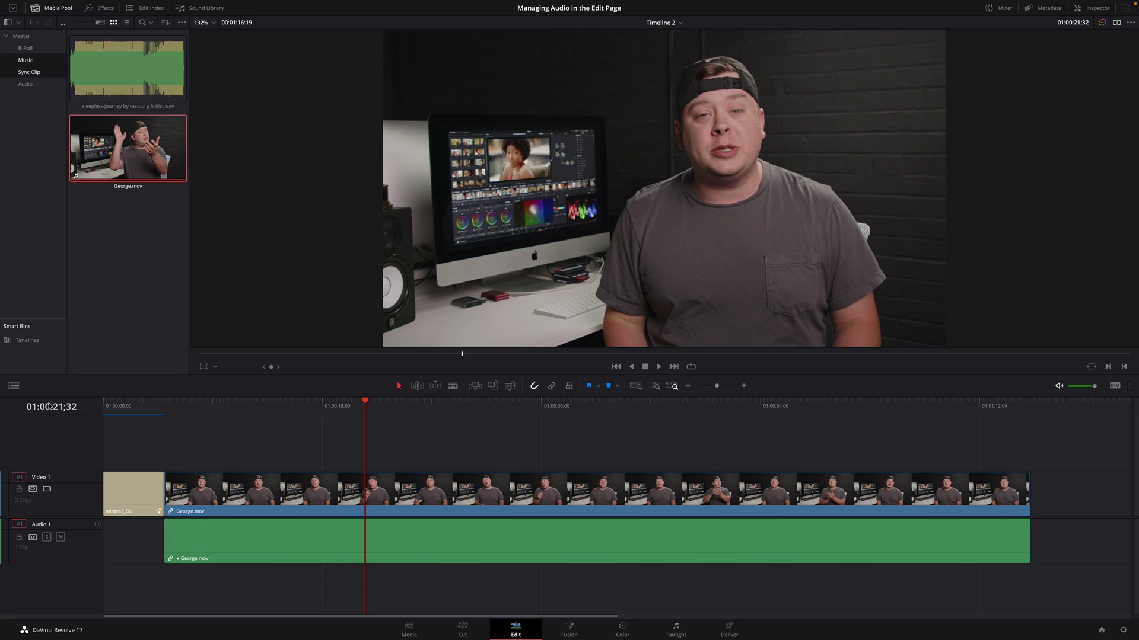
# Step: Turn on timeline audio waveforms and set video clips to first-and-last-frame thumbnails
pyautogui.click(13, 387)
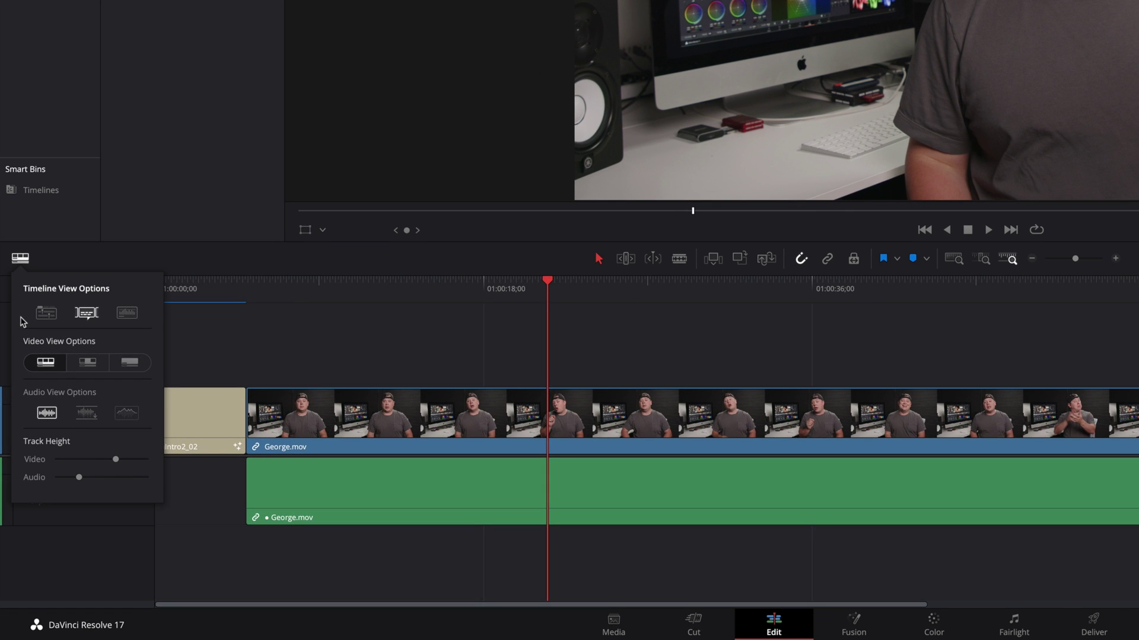
pyautogui.click(127, 314)
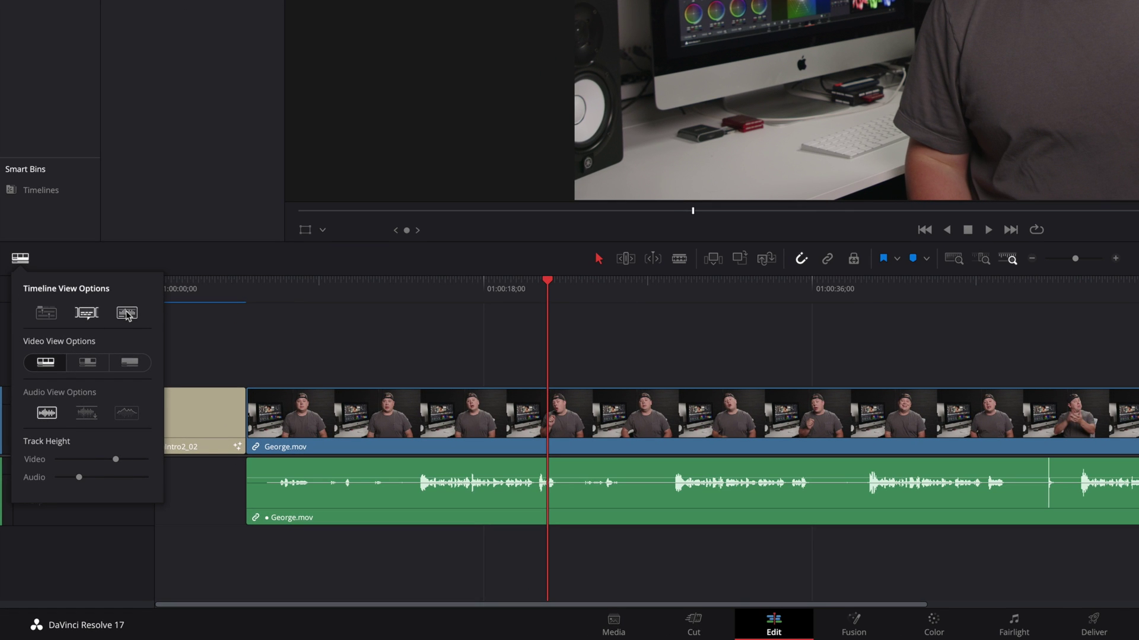
pyautogui.click(89, 365)
pyautogui.click(128, 363)
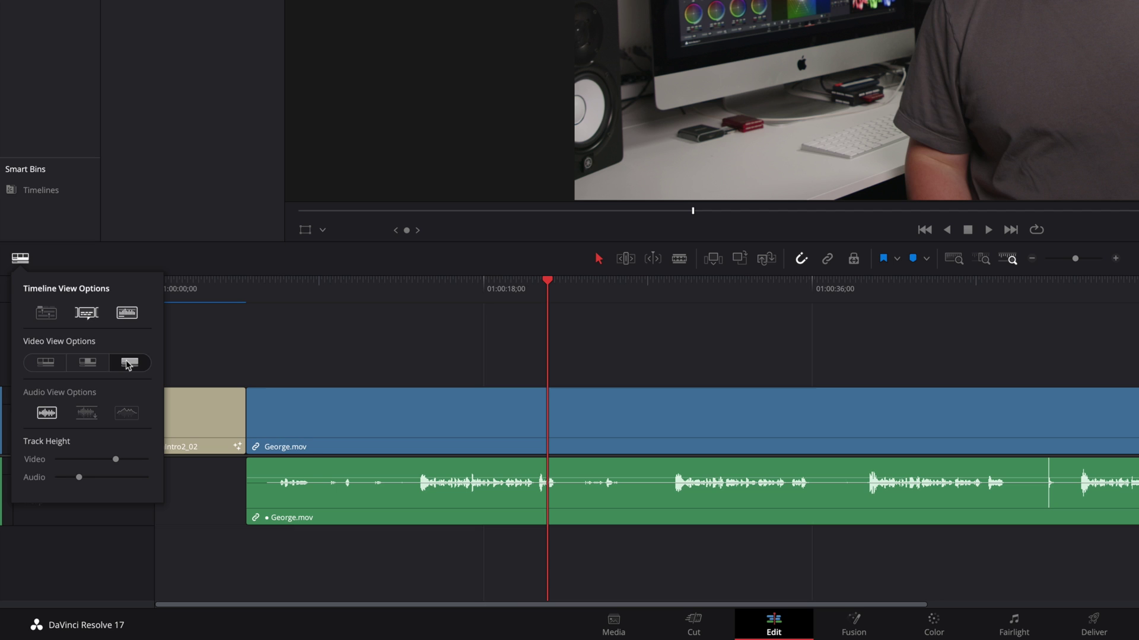
pyautogui.click(91, 363)
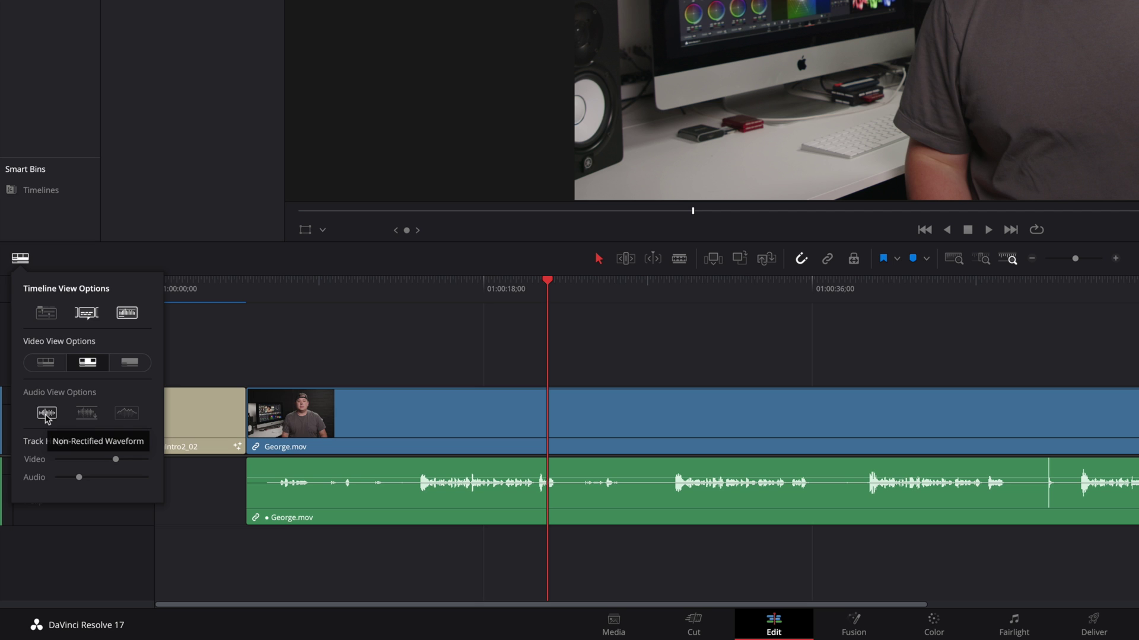
# Step: Choose Full Waveform for audio clips and adjust the track height sliders
pyautogui.click(47, 414)
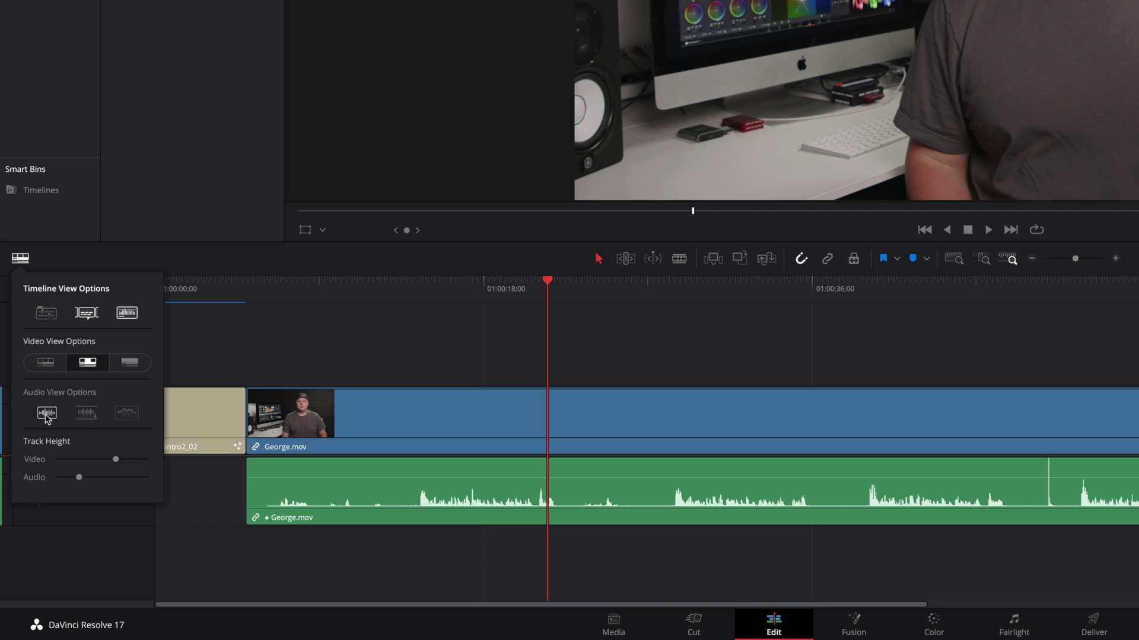
pyautogui.click(83, 415)
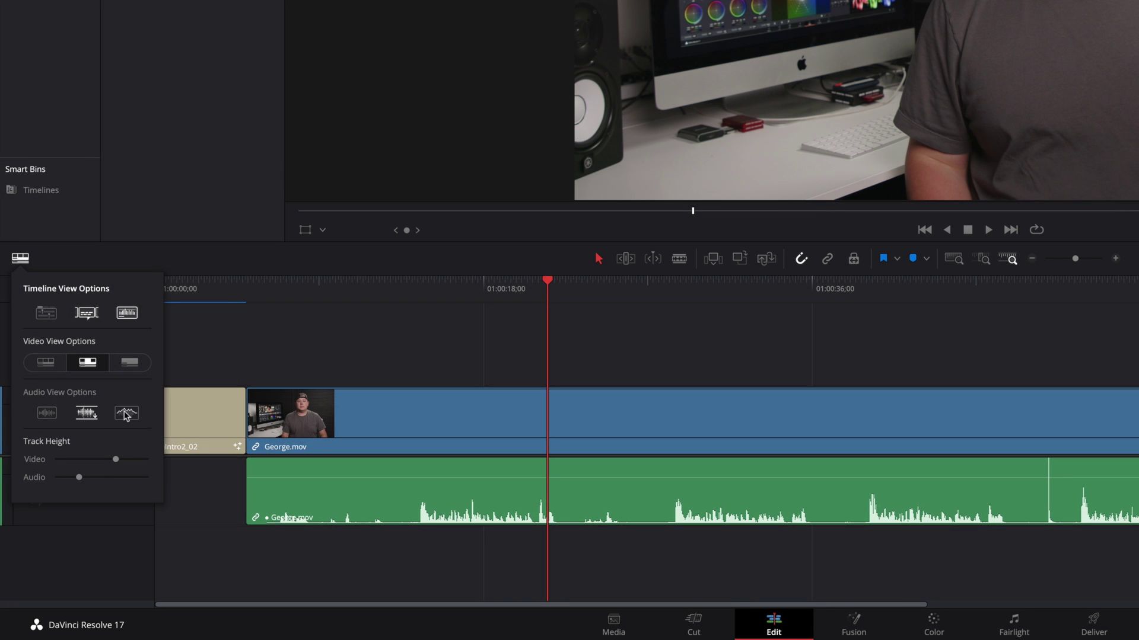
pyautogui.click(86, 415)
pyautogui.moveTo(116, 460); pyautogui.dragTo(86, 478)
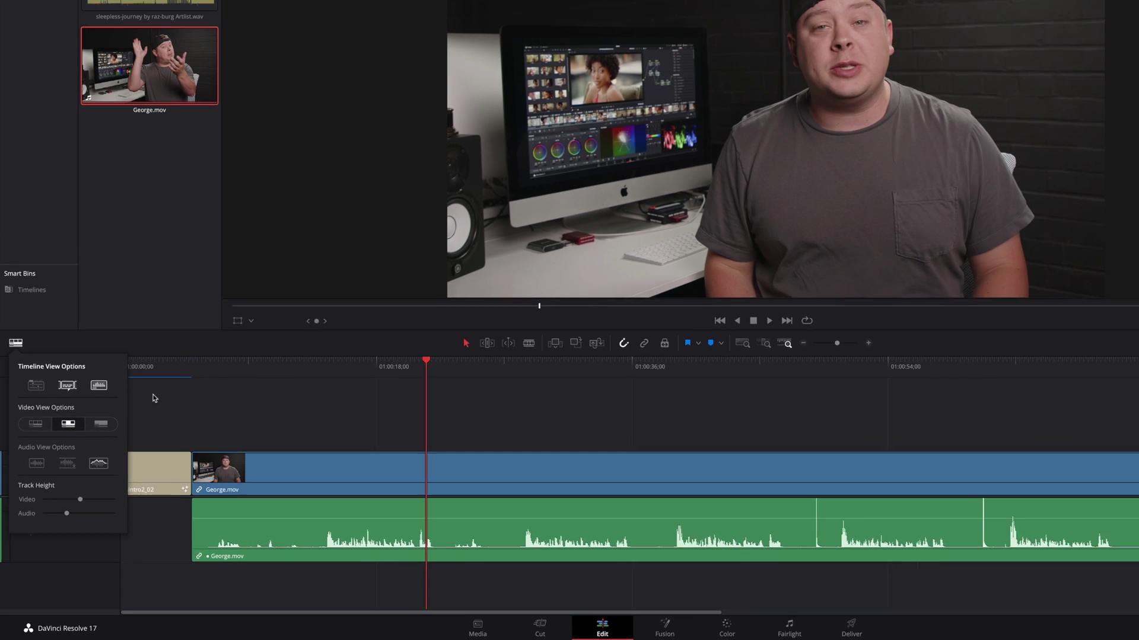
pyautogui.click(199, 339)
pyautogui.scroll(-1, 156, 516)
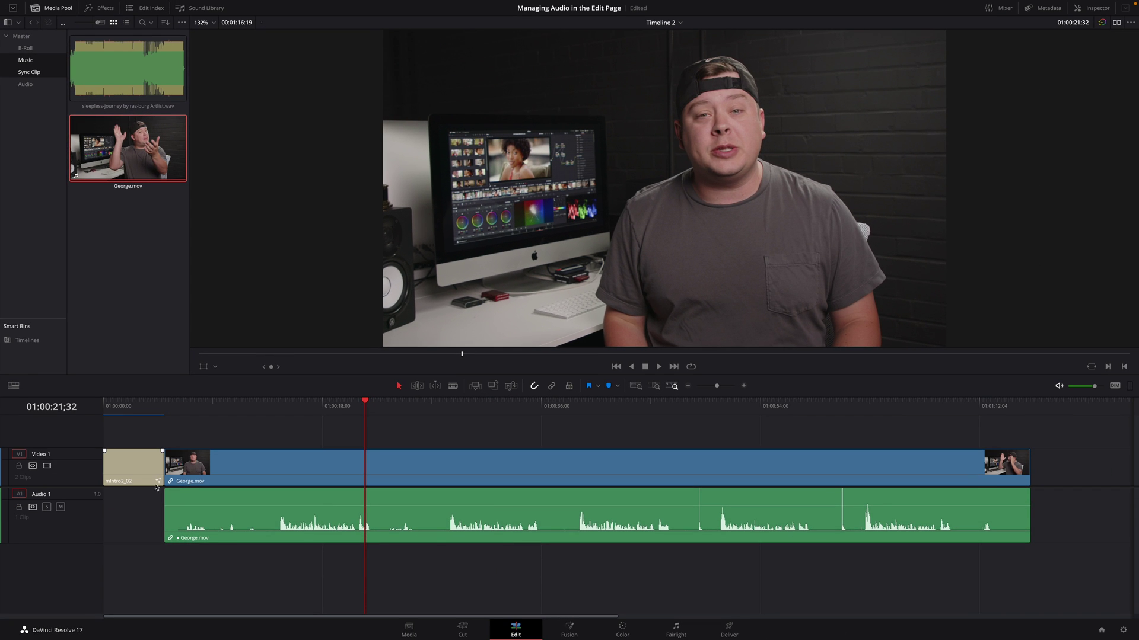
pyautogui.moveTo(264, 410); pyautogui.dragTo(163, 414)
pyautogui.click(102, 71)
pyautogui.click(658, 367)
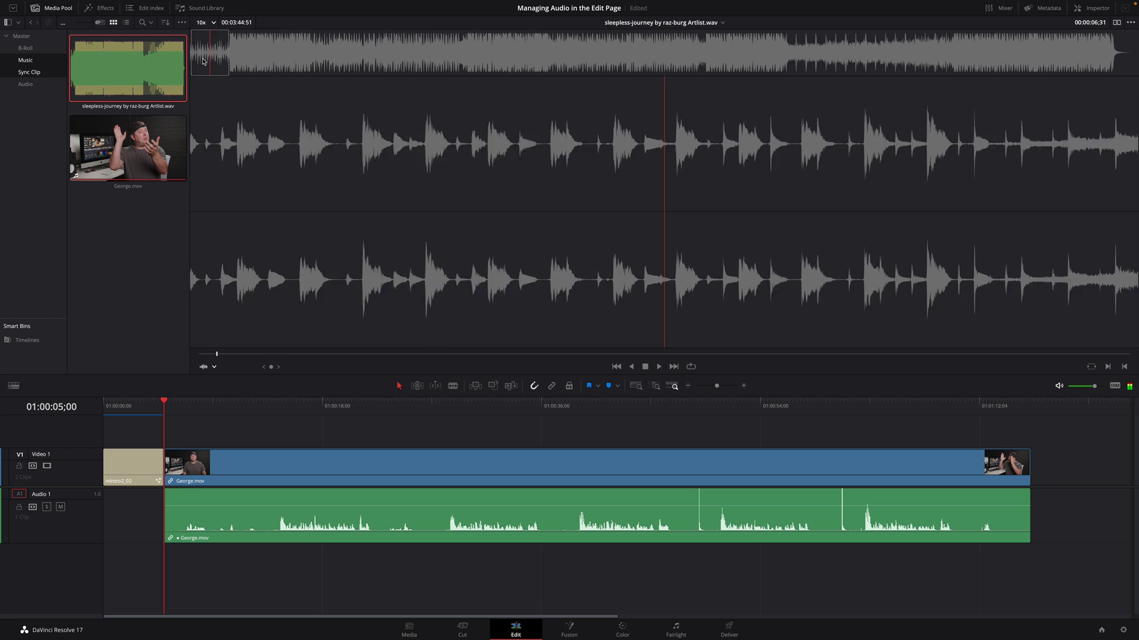
pyautogui.click(645, 367)
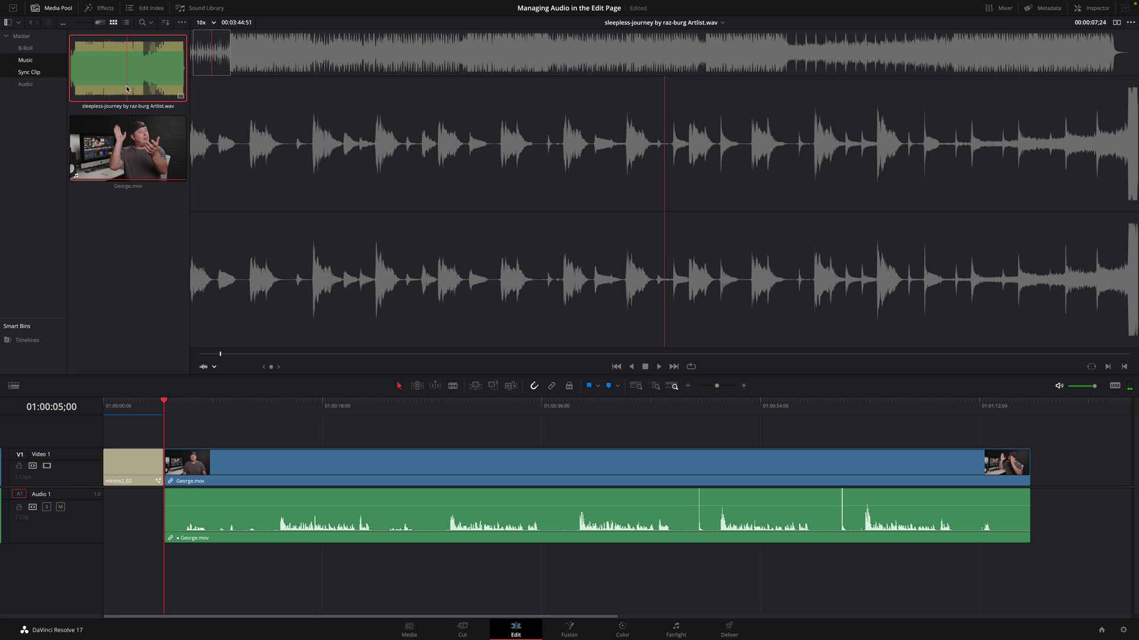
pyautogui.moveTo(127, 89); pyautogui.dragTo(107, 588)
pyautogui.click(131, 555)
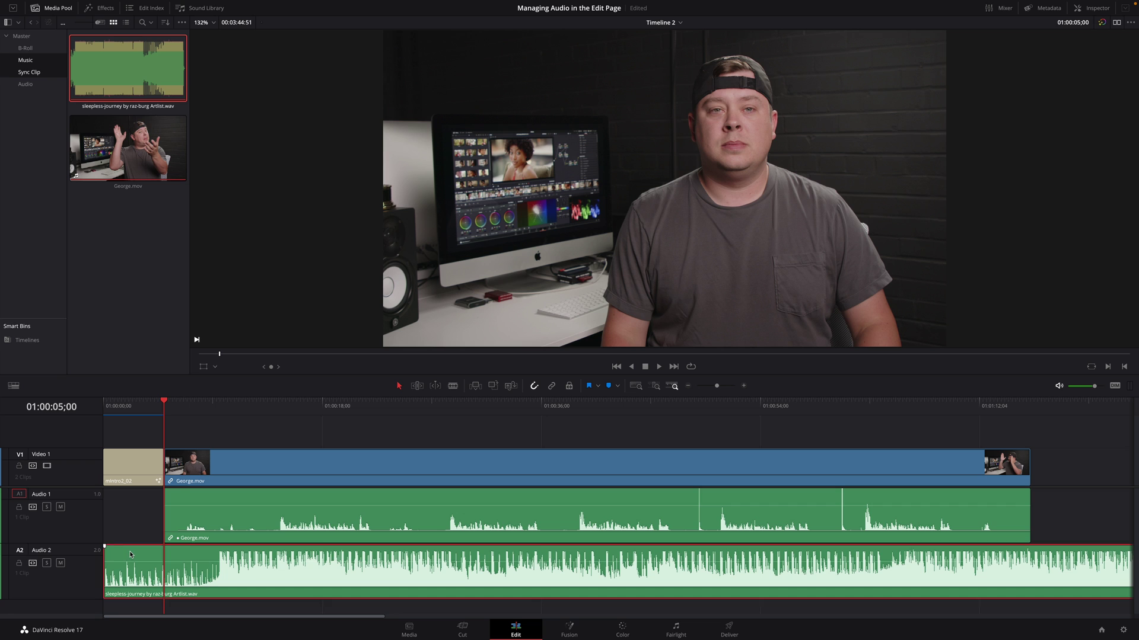
pyautogui.hotkey('ctrl', 'z')
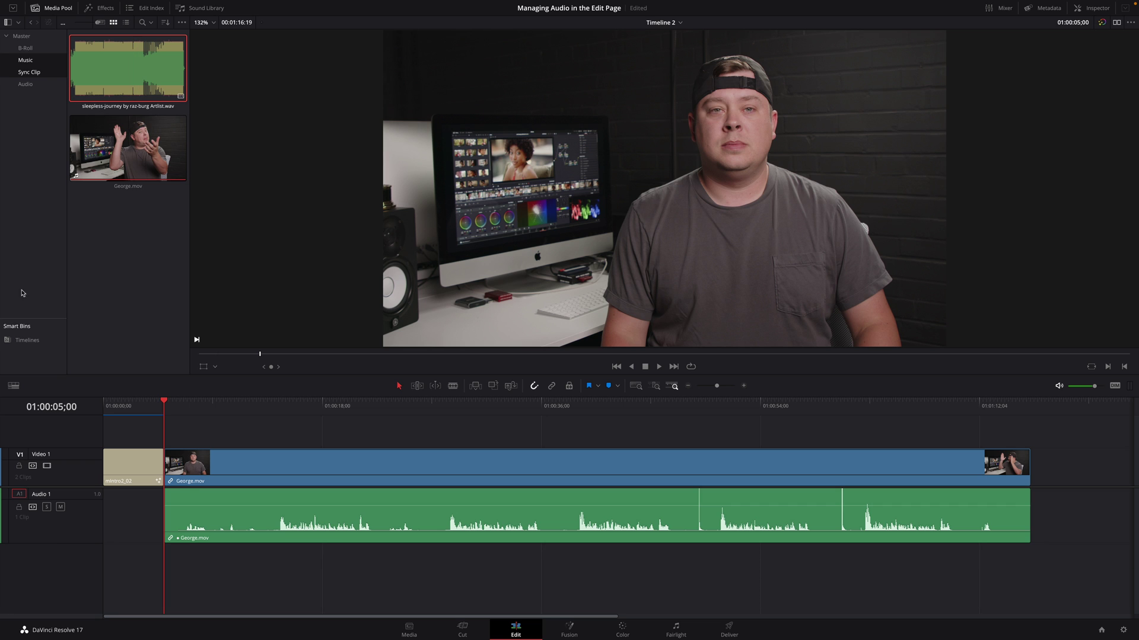
# Step: Add two stereo audio tracks below Audio 1 with Add Tracks
pyautogui.rightClick(71, 573)
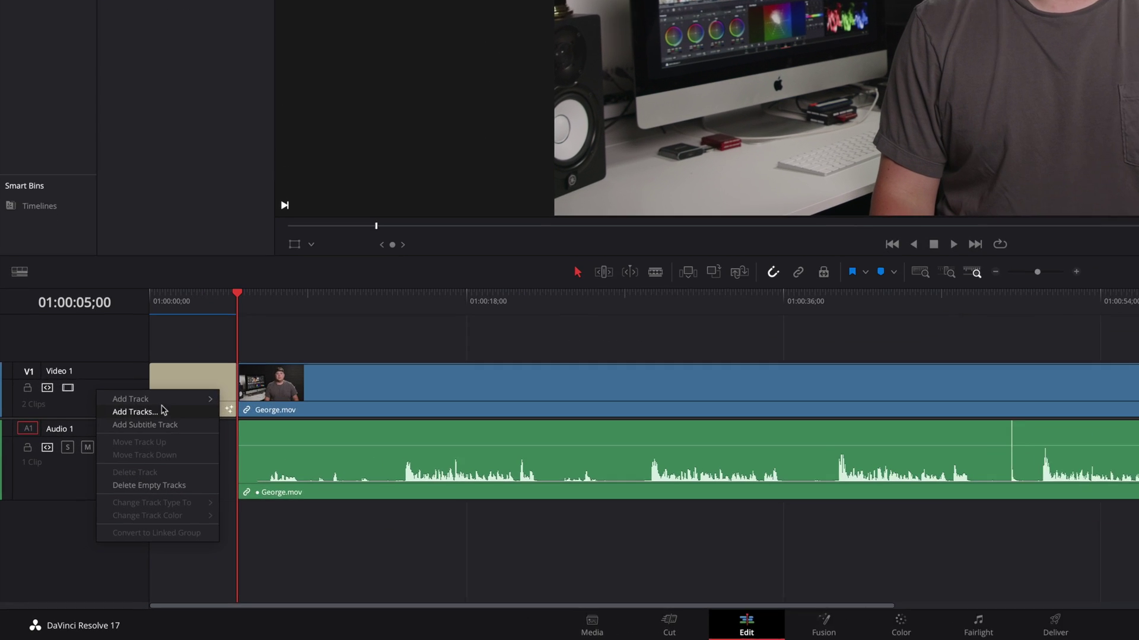
pyautogui.moveTo(114, 477)
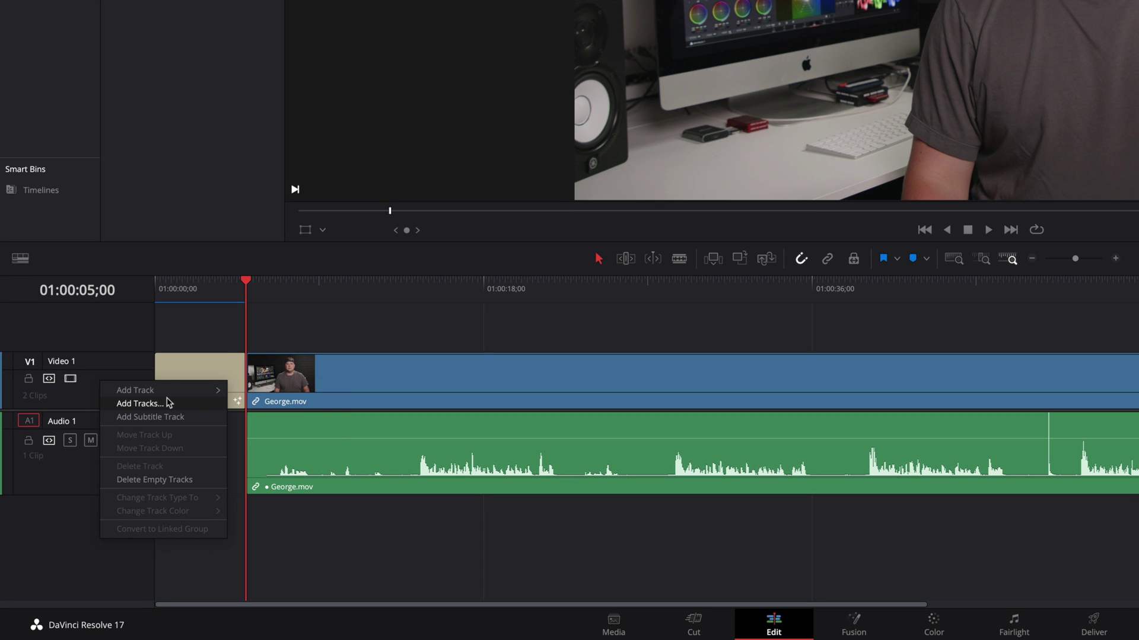
pyautogui.moveTo(170, 391)
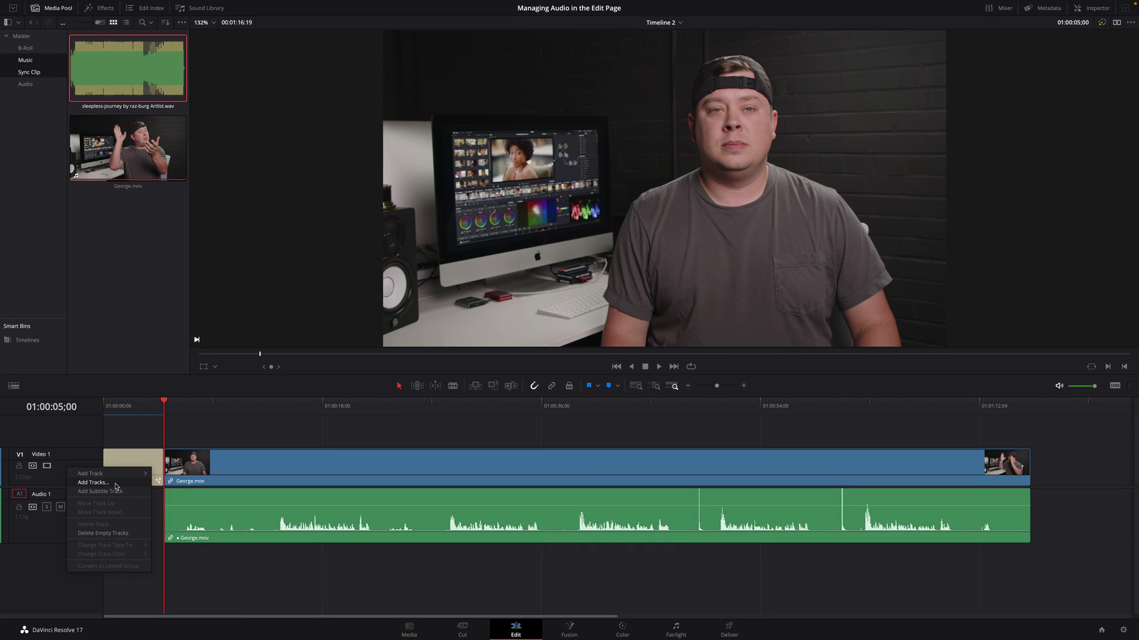
pyautogui.click(116, 486)
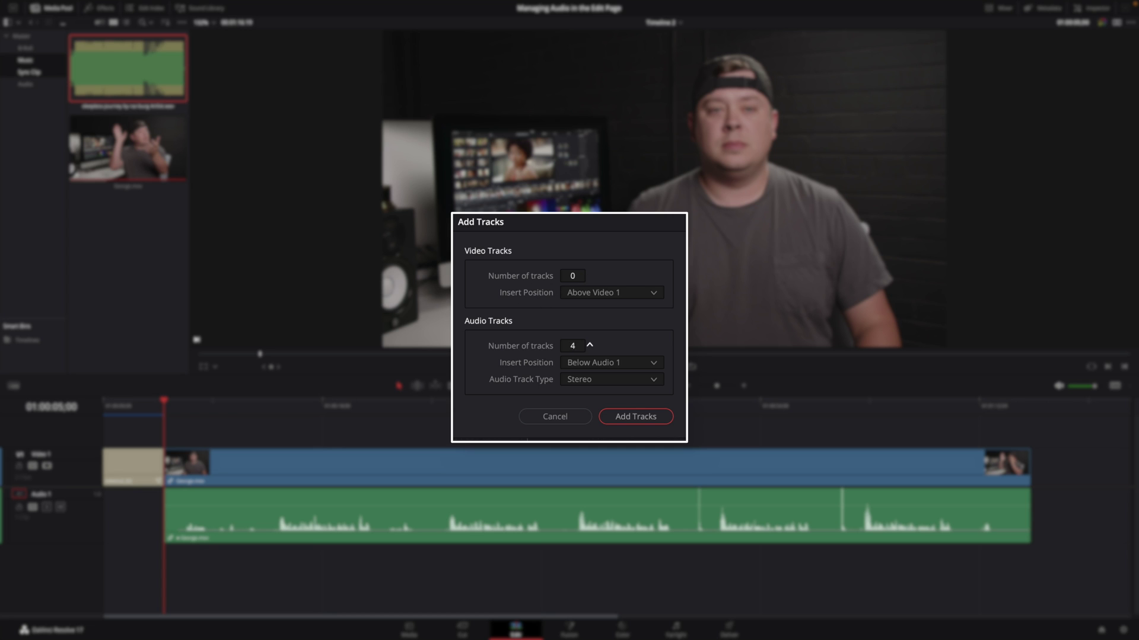
pyautogui.moveTo(589, 345); pyautogui.dragTo(589, 346)
pyautogui.moveTo(577, 344); pyautogui.dragTo(581, 345)
pyautogui.click(595, 366)
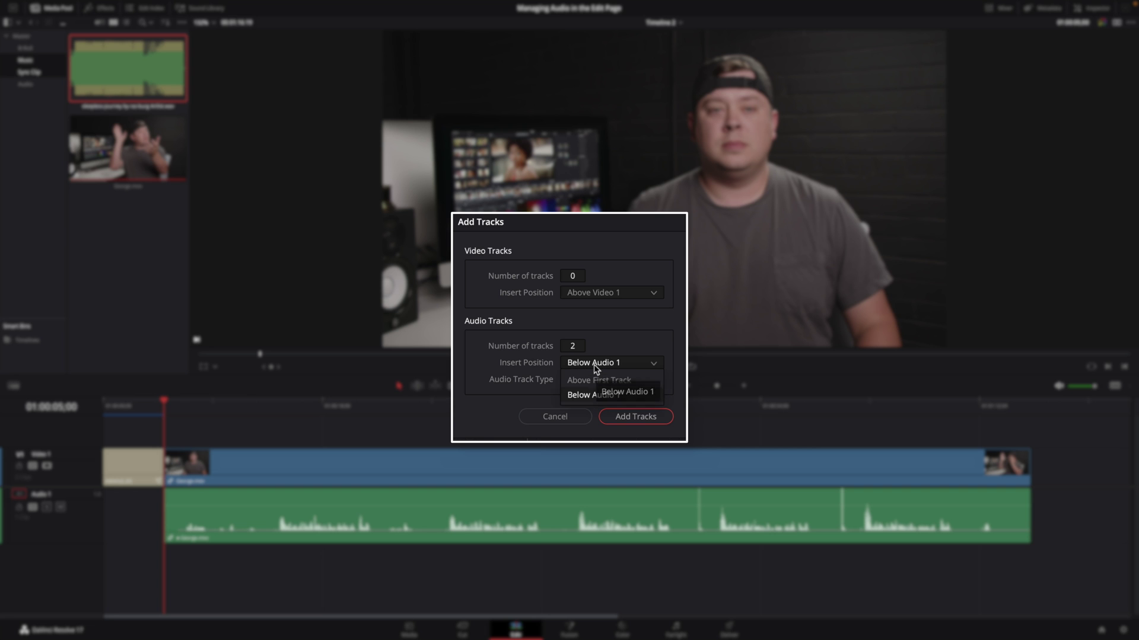
pyautogui.click(595, 367)
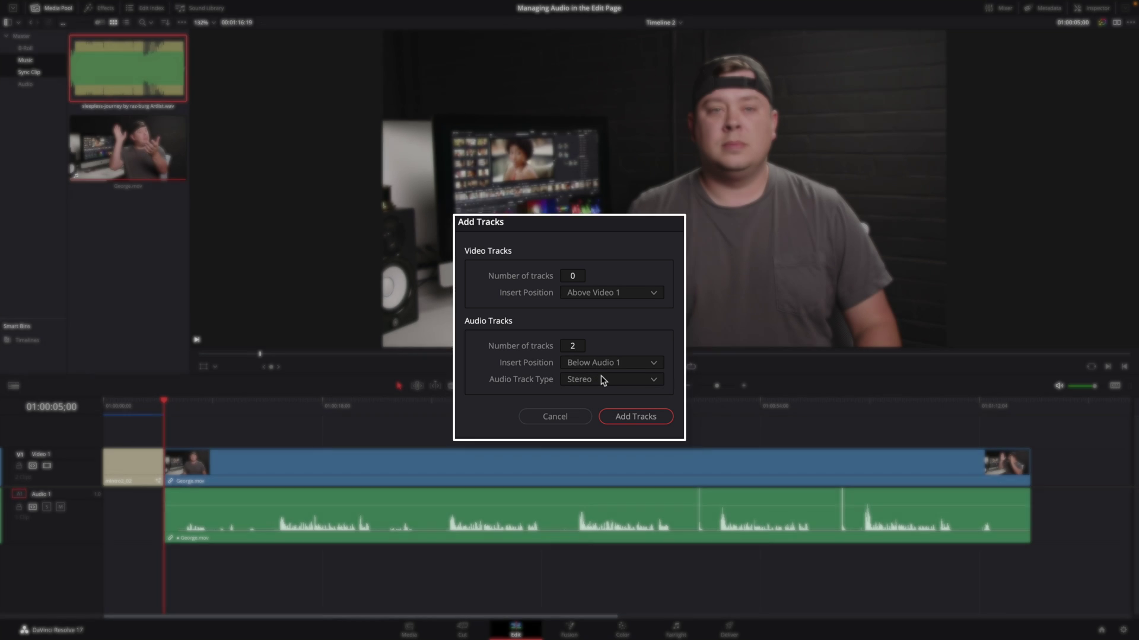
pyautogui.click(613, 386)
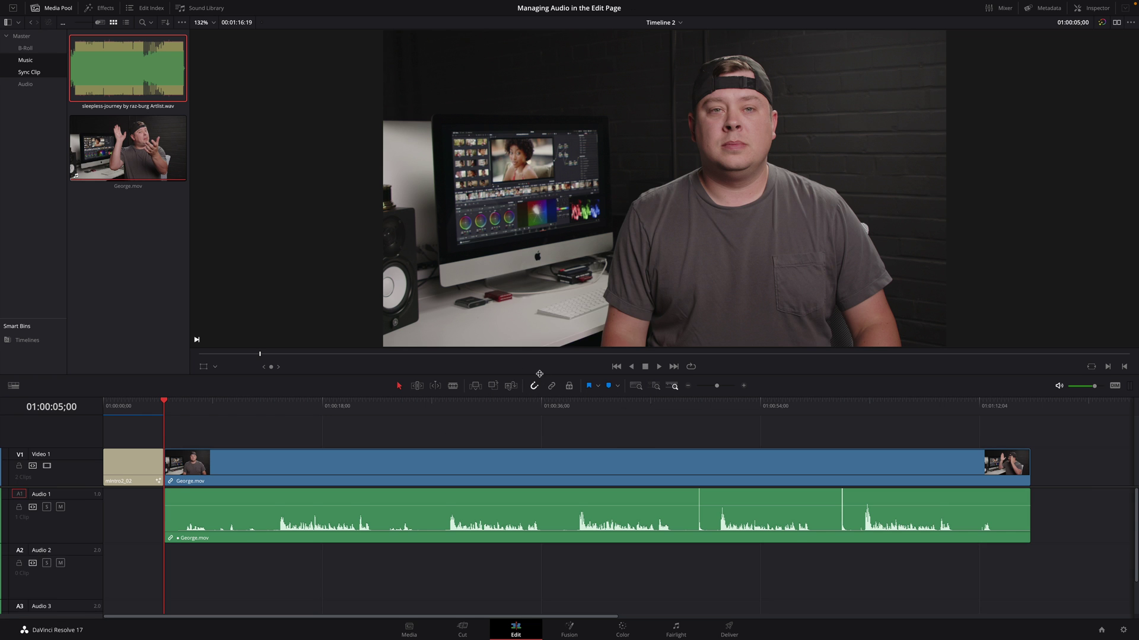
pyautogui.moveTo(541, 374); pyautogui.dragTo(541, 325)
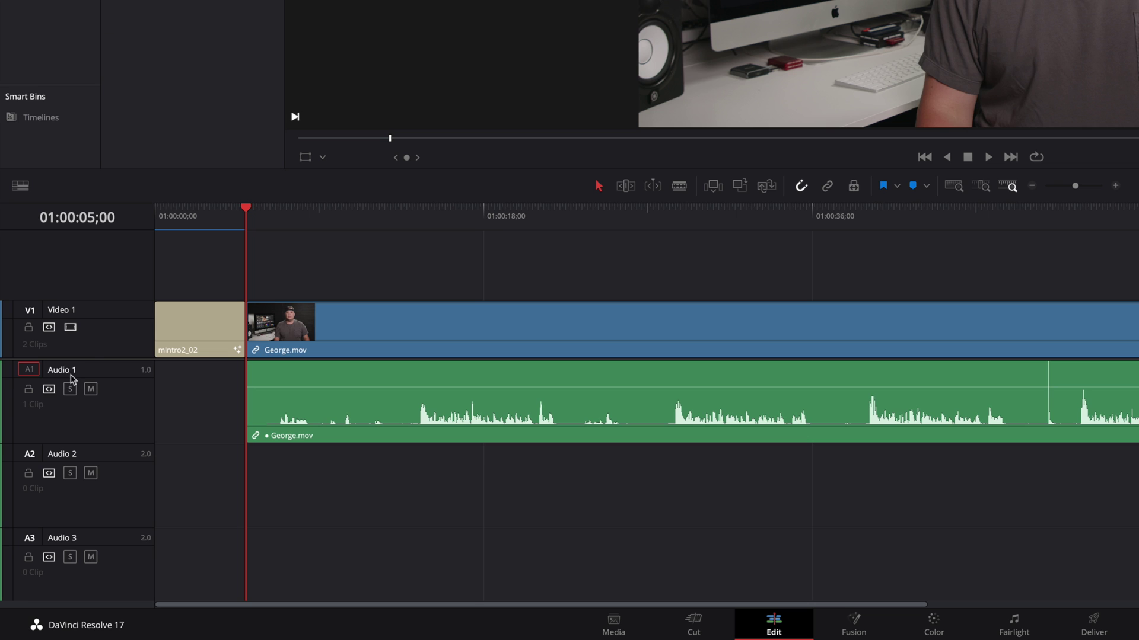
# Step: Rename the audio tracks George, Dylan and Music
pyautogui.click(46, 459)
pyautogui.write('George')
pyautogui.press('Return')
pyautogui.doubleClick(72, 456)
pyautogui.press('BackSpace')
pyautogui.write('Dylan')
pyautogui.press('Return')
pyautogui.doubleClick(64, 538)
pyautogui.write('Music')
pyautogui.press('Return')
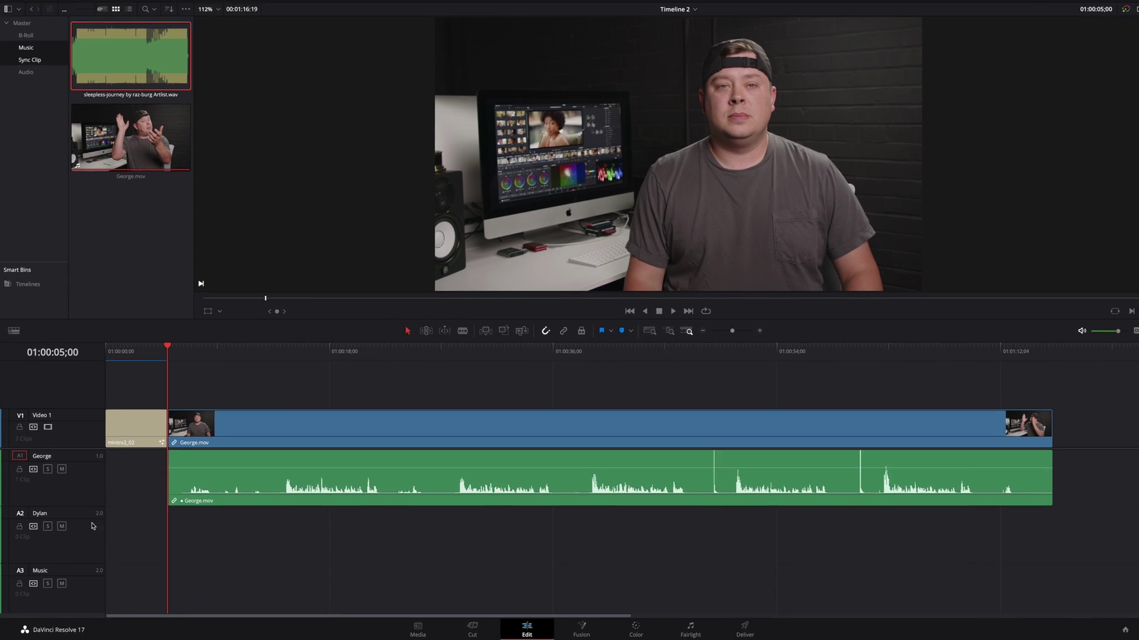
# Step: Drop the music clip at the timeline start, then undo it after it replaced the interview audio
pyautogui.moveTo(124, 78); pyautogui.dragTo(157, 56)
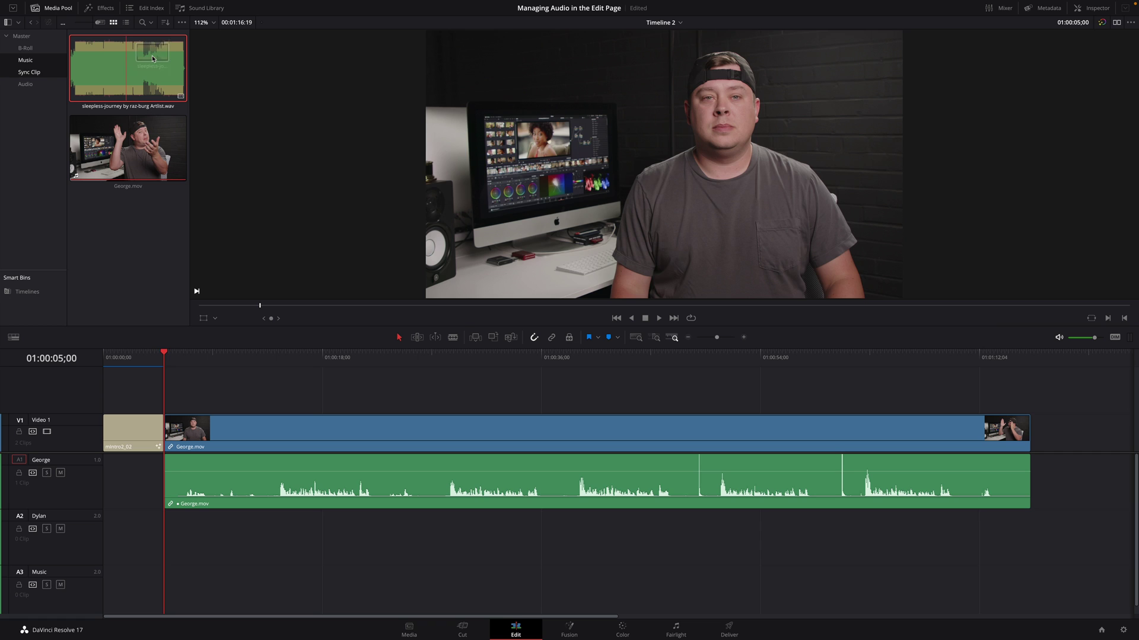
pyautogui.moveTo(159, 362); pyautogui.dragTo(104, 359)
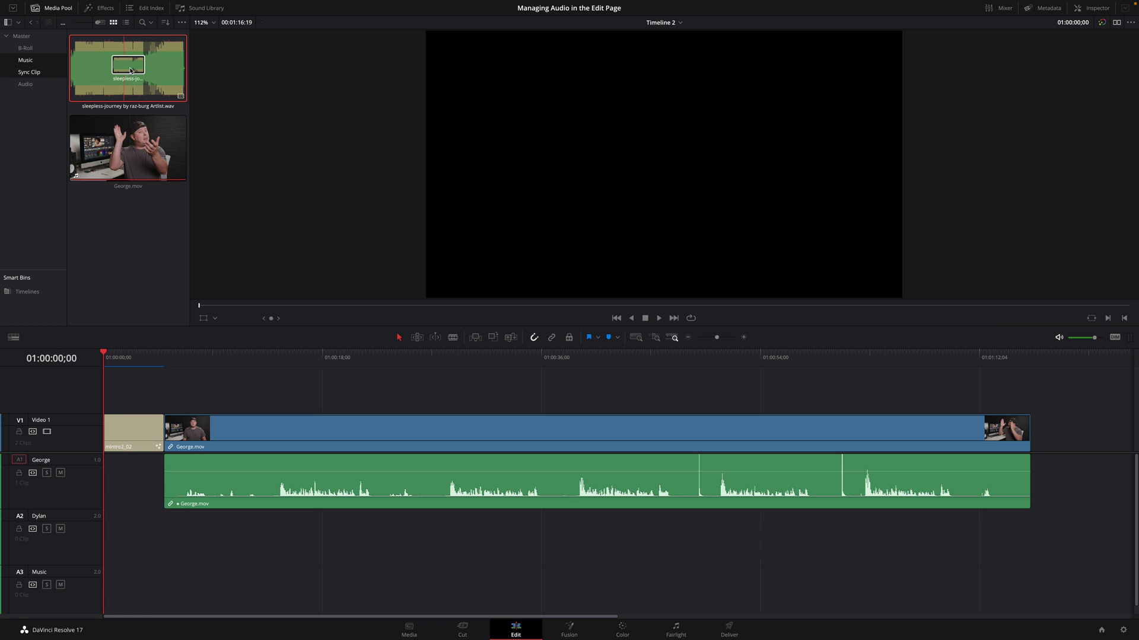
pyautogui.moveTo(126, 74); pyautogui.dragTo(1095, 120)
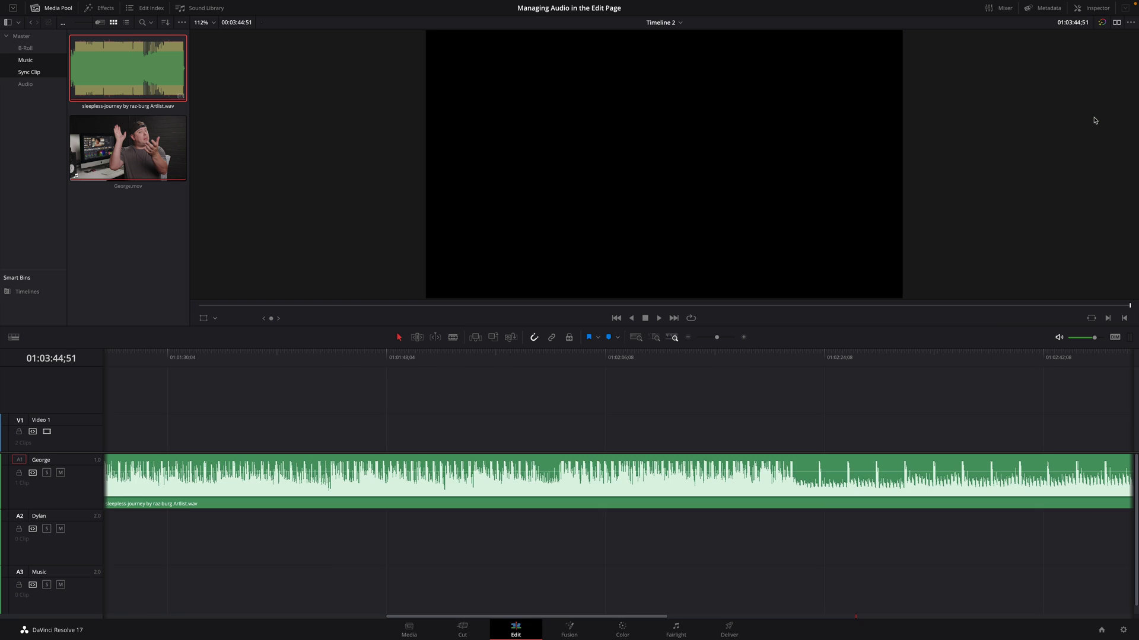
pyautogui.hotkey('shift', 'z')
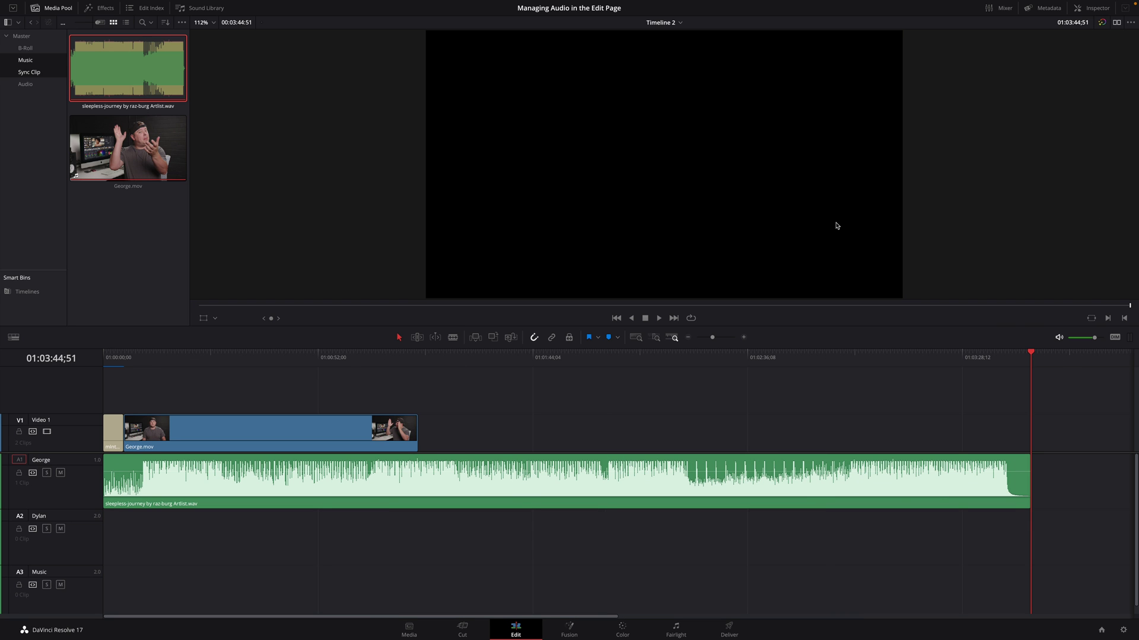
pyautogui.press('super+z')
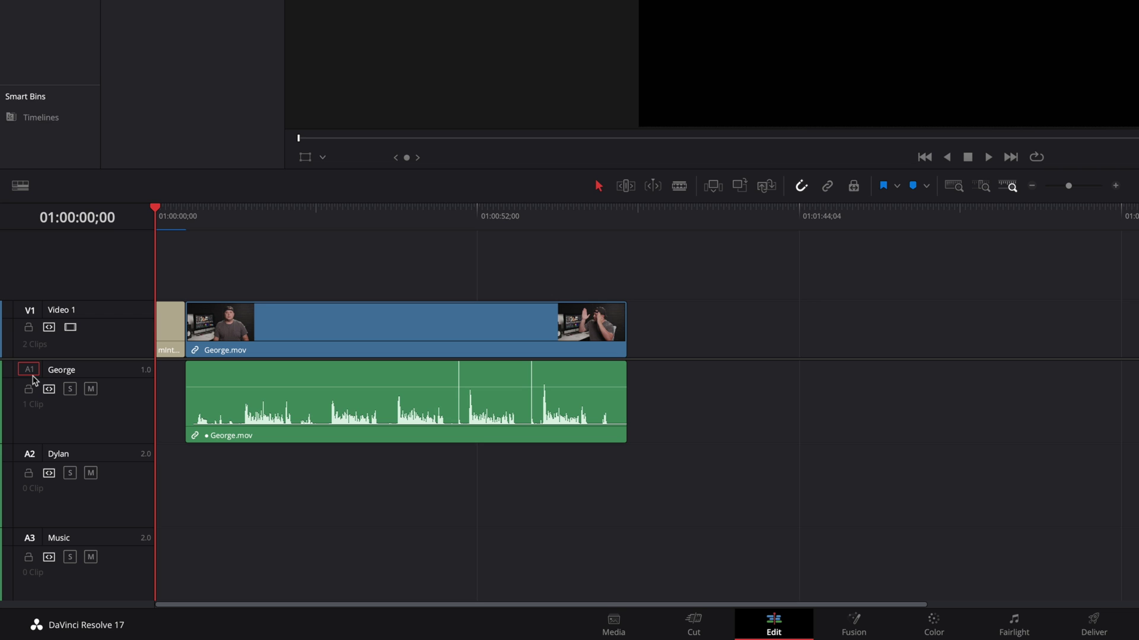
# Step: Patch source audio to Music, overwrite the music with F10, and trim it to 01:01:16;19
pyautogui.click(29, 540)
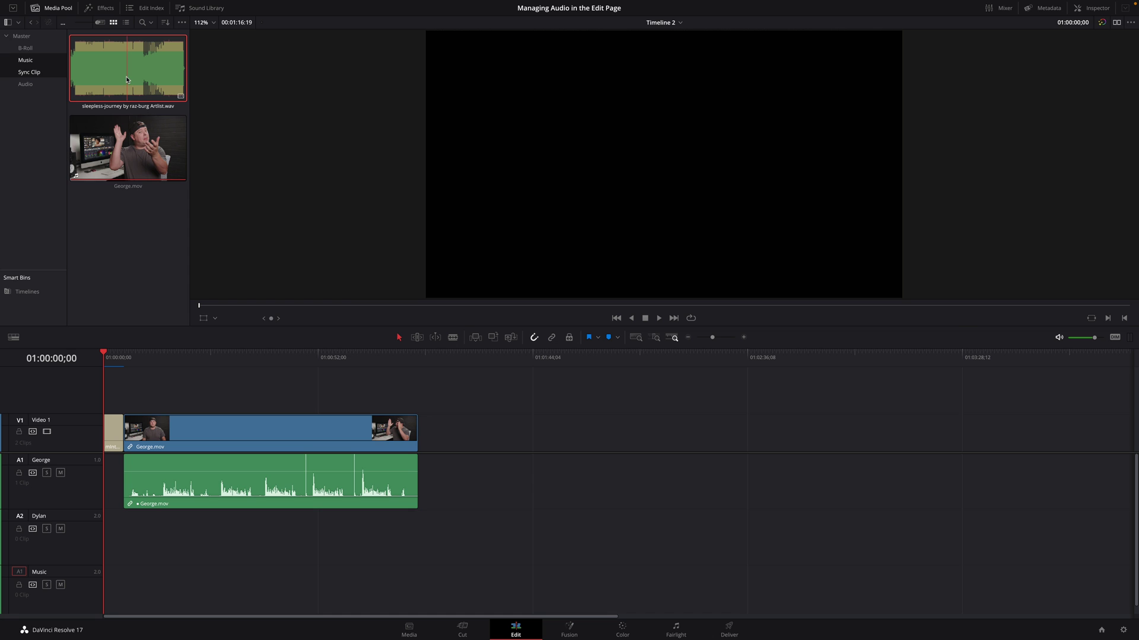
pyautogui.moveTo(127, 79); pyautogui.dragTo(1071, 119)
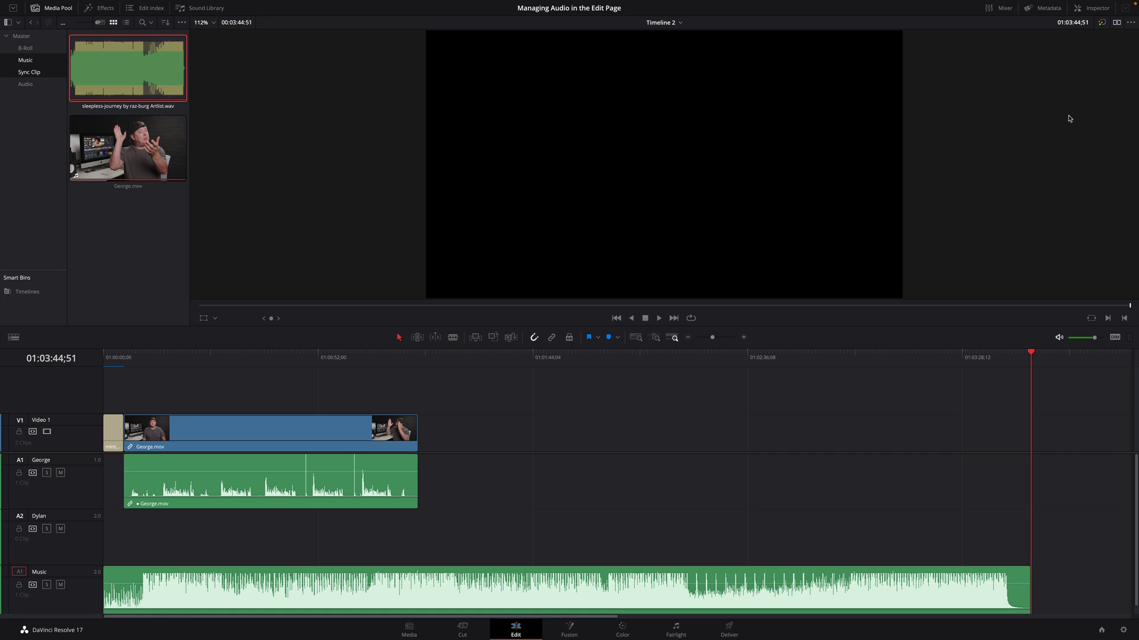
pyautogui.press('super+z')
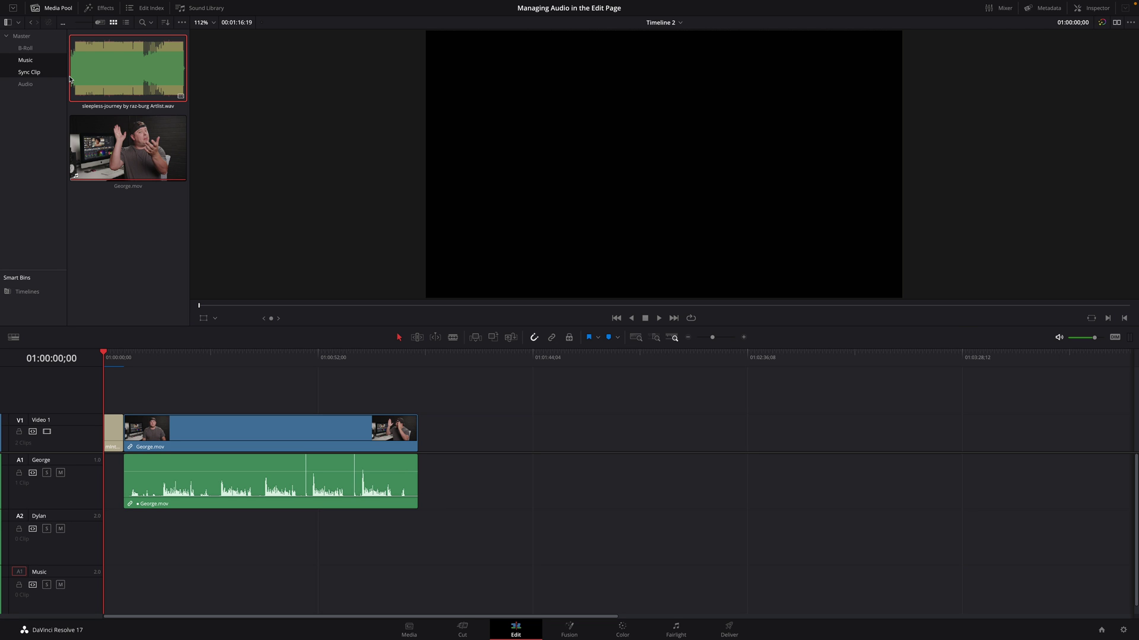
pyautogui.press('F10')
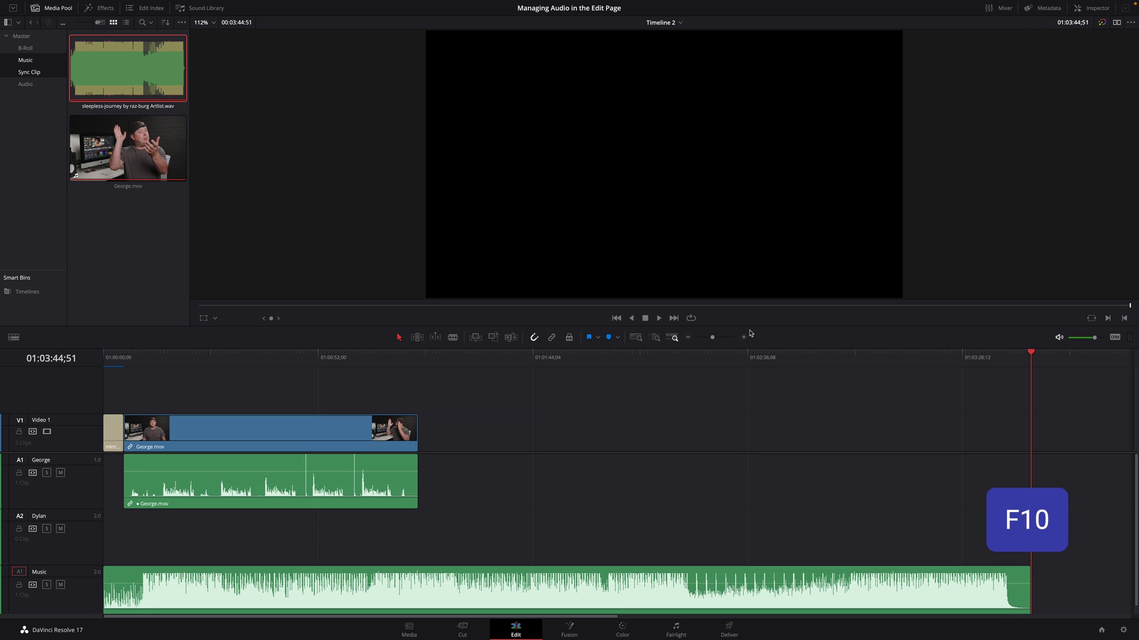
pyautogui.moveTo(1029, 572); pyautogui.dragTo(419, 565)
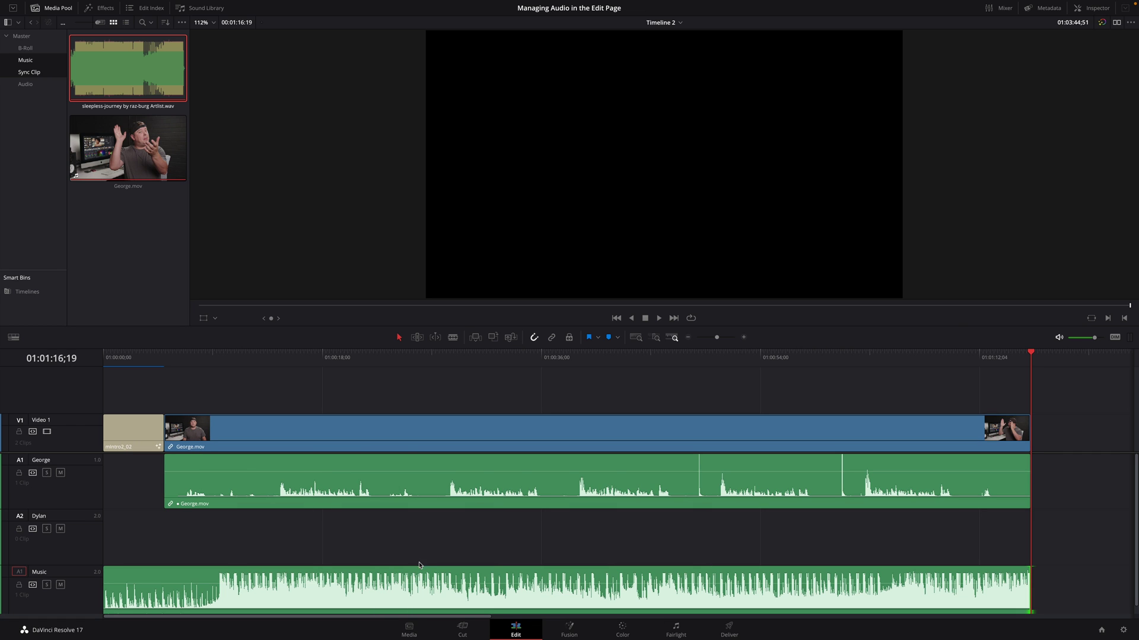
# Step: Delete the Dylan track and re-patch source audio to George
pyautogui.rightClick(77, 542)
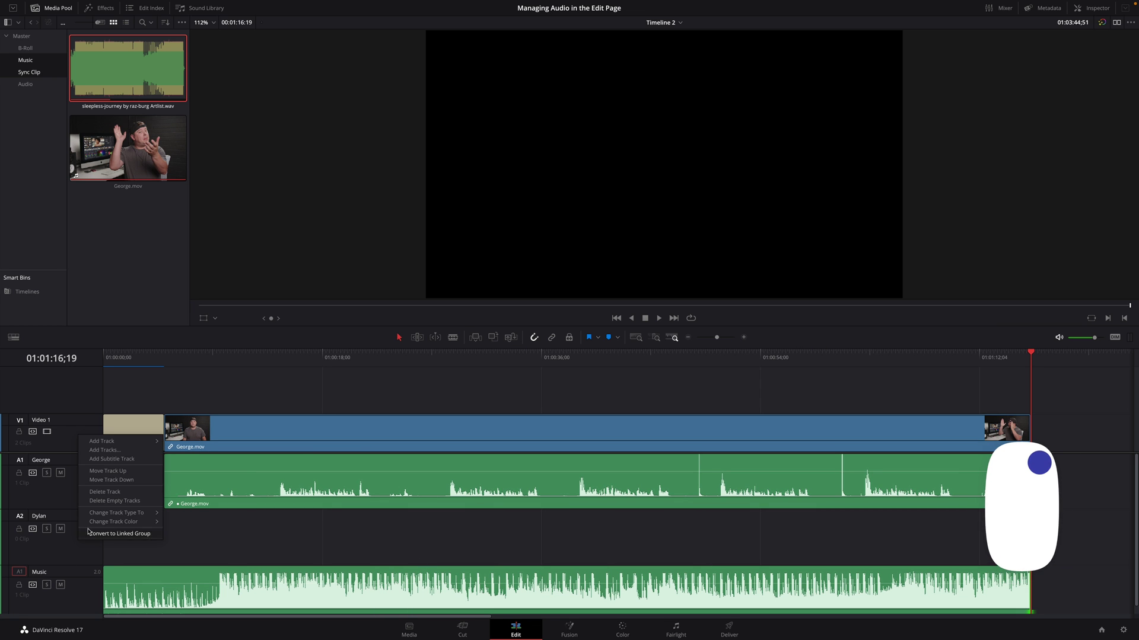
pyautogui.click(101, 492)
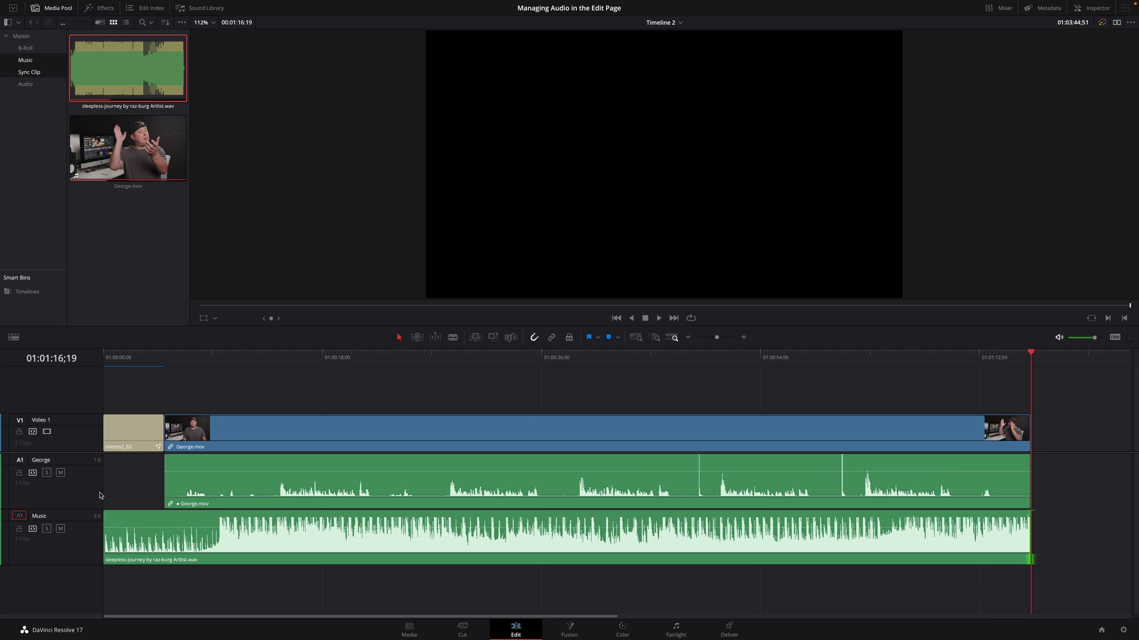
pyautogui.click(19, 461)
pyautogui.moveTo(223, 358); pyautogui.dragTo(180, 358)
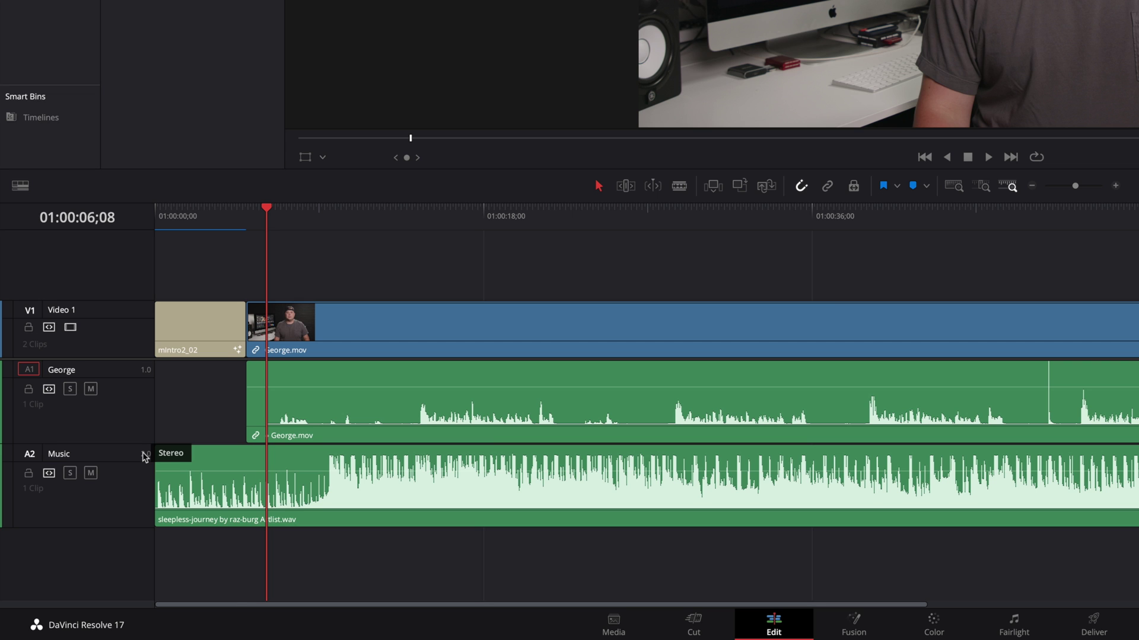
# Step: Confirm the Music track is Stereo and set its track colour to Apricot
pyautogui.rightClick(144, 457)
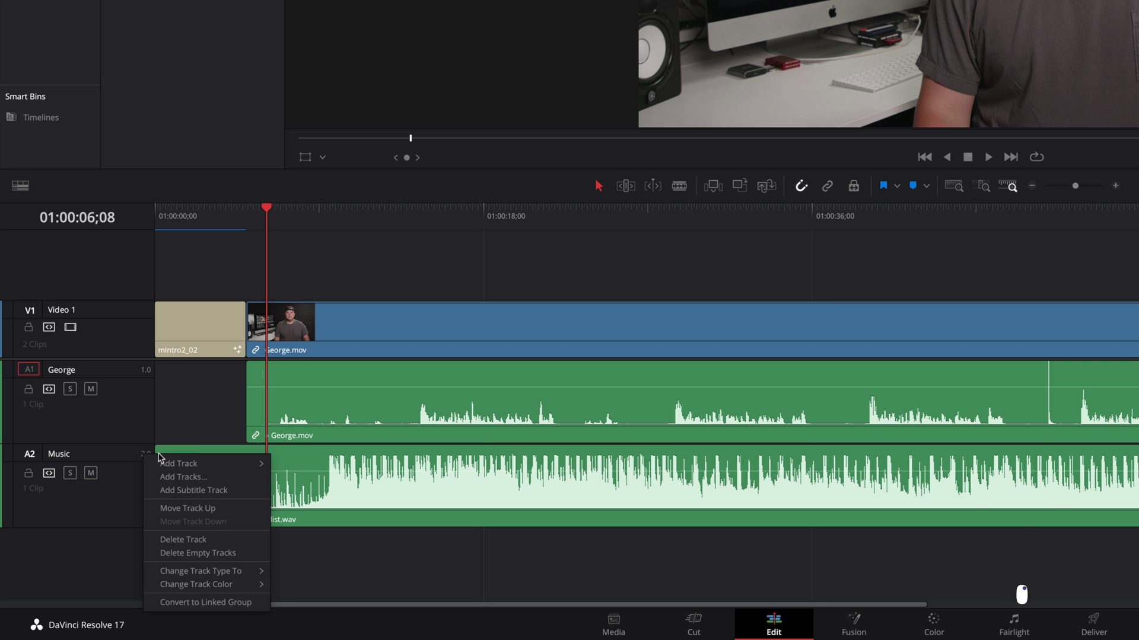
pyautogui.moveTo(196, 572)
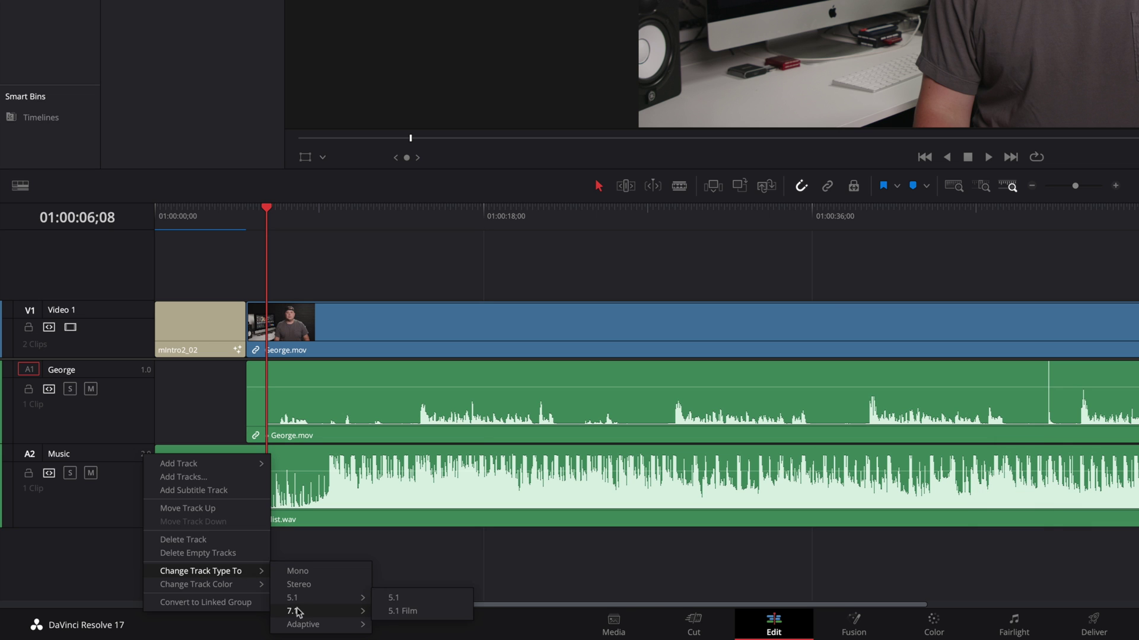
pyautogui.moveTo(298, 612)
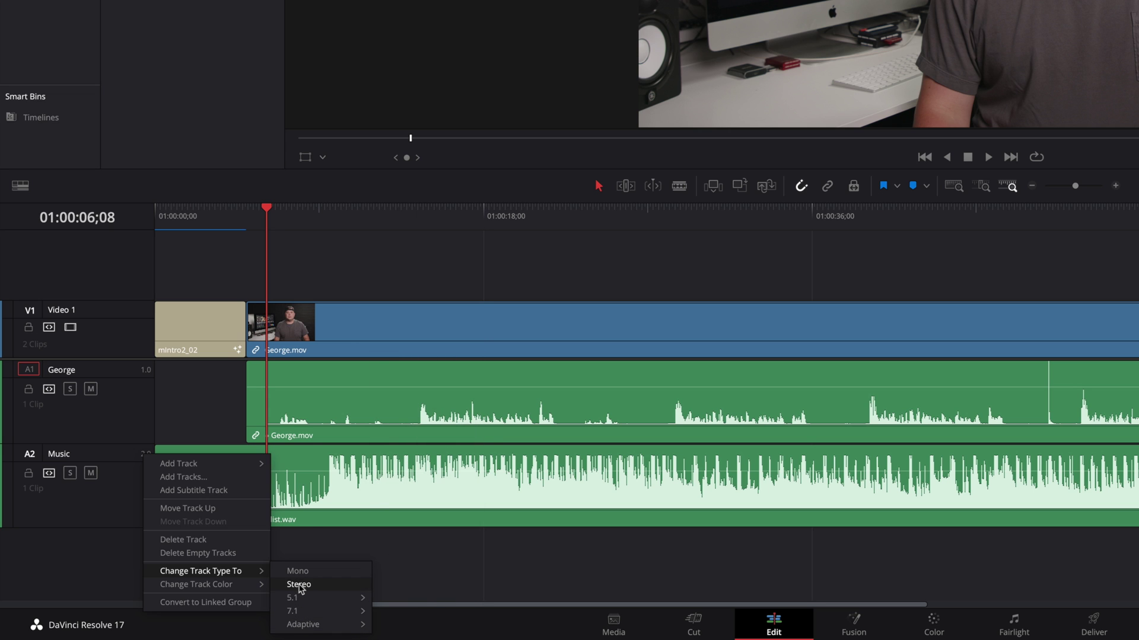
pyautogui.moveTo(240, 586)
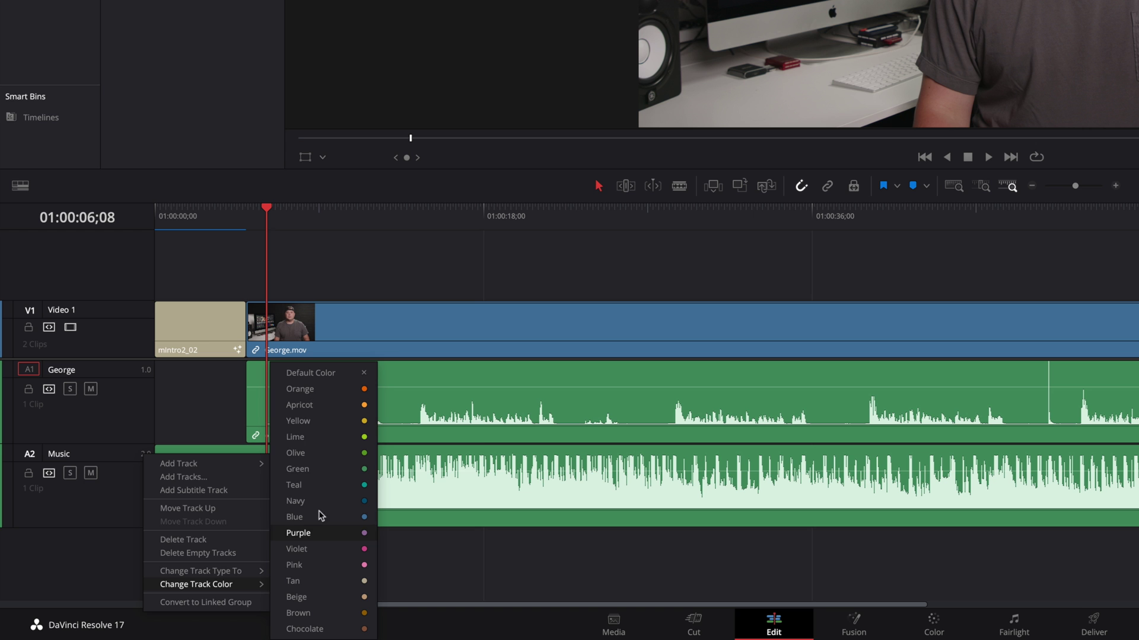
pyautogui.click(322, 407)
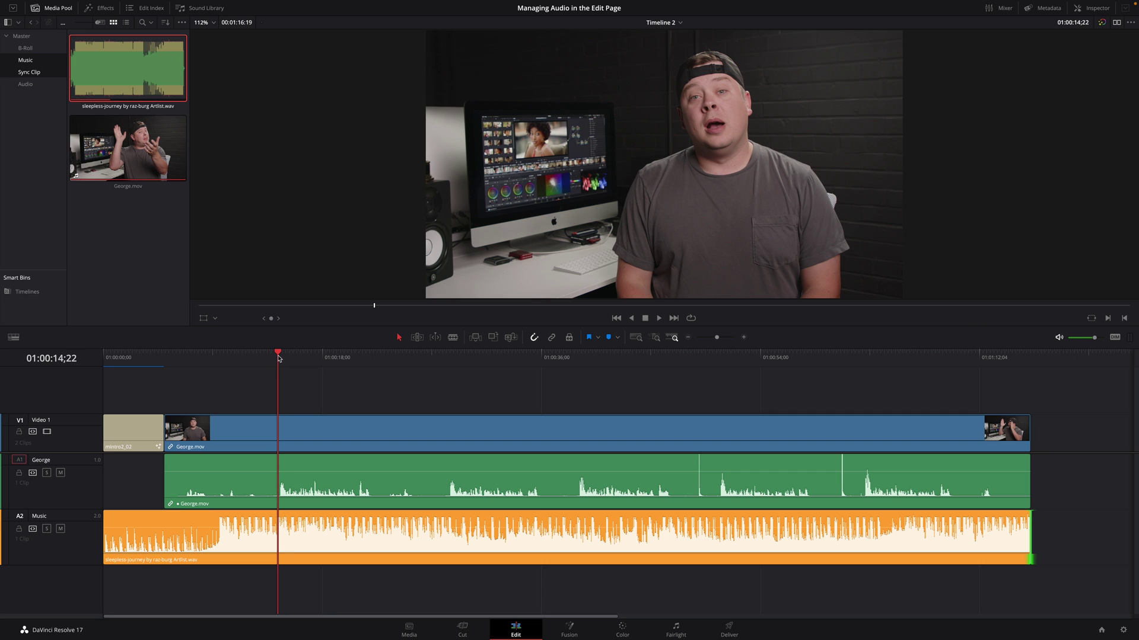
# Step: Play the edit, then audition the George track soloed and turn Solo off
pyautogui.press('space')
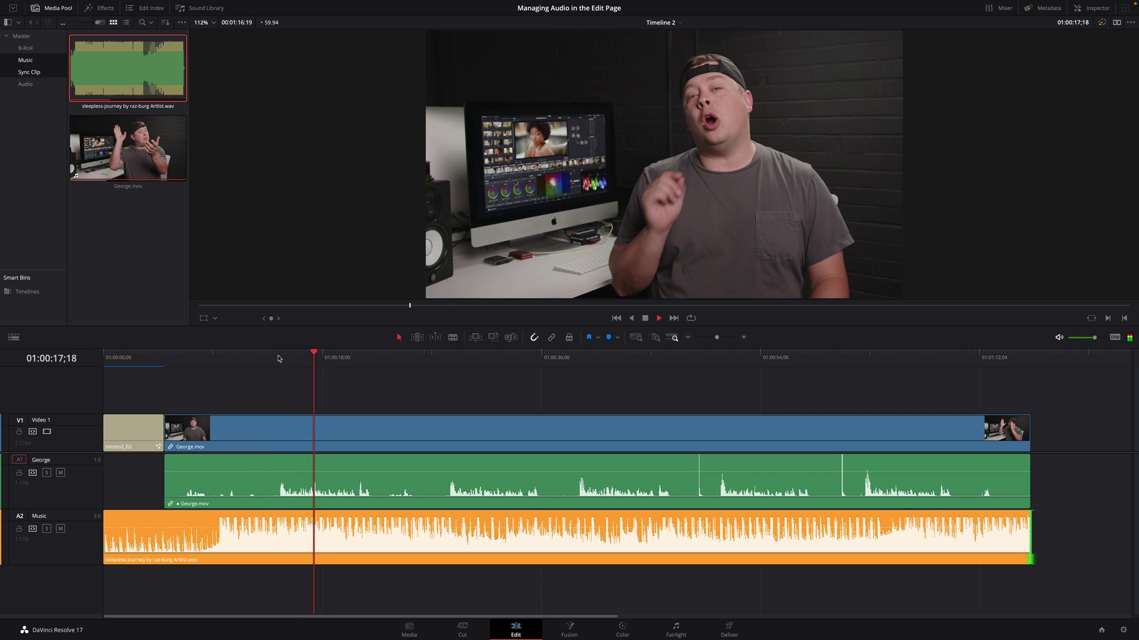
pyautogui.press('space')
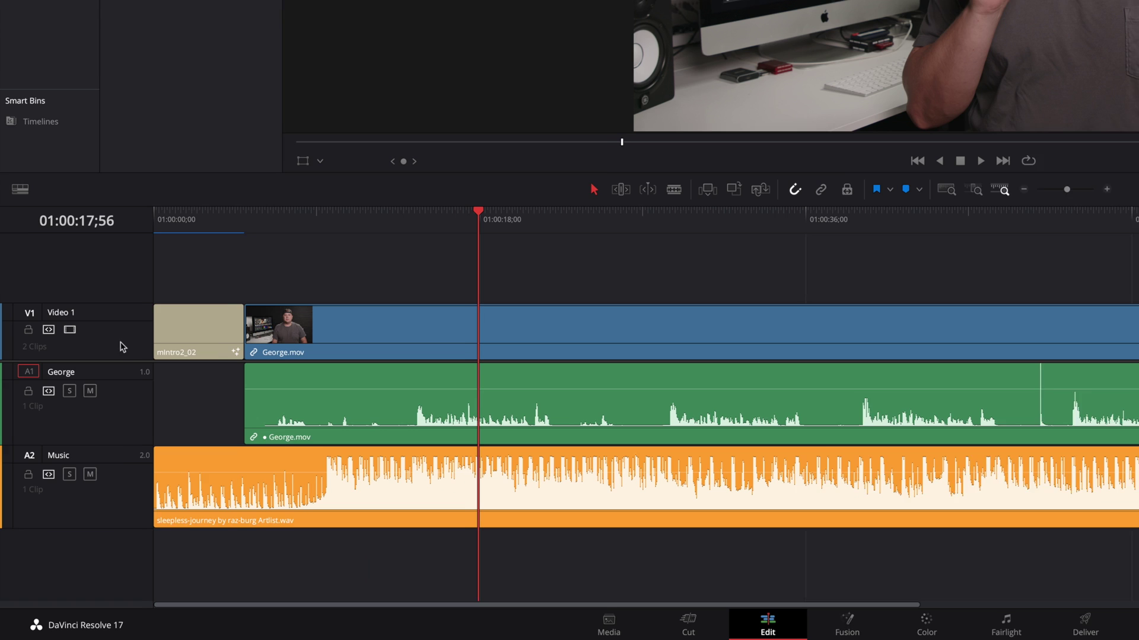
pyautogui.click(69, 389)
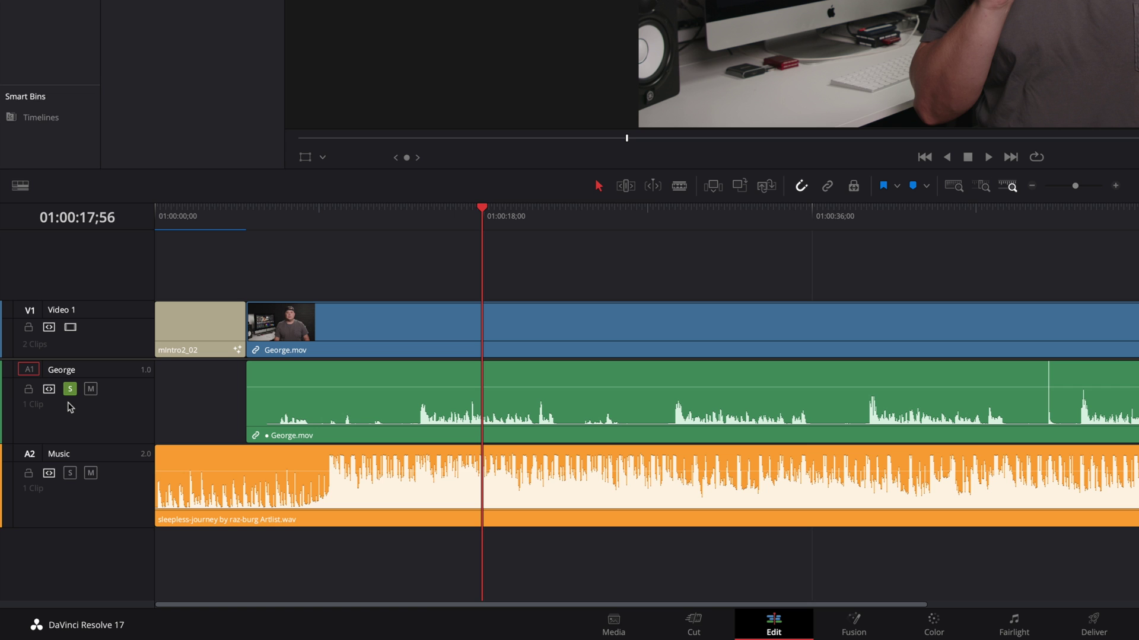
pyautogui.press('space')
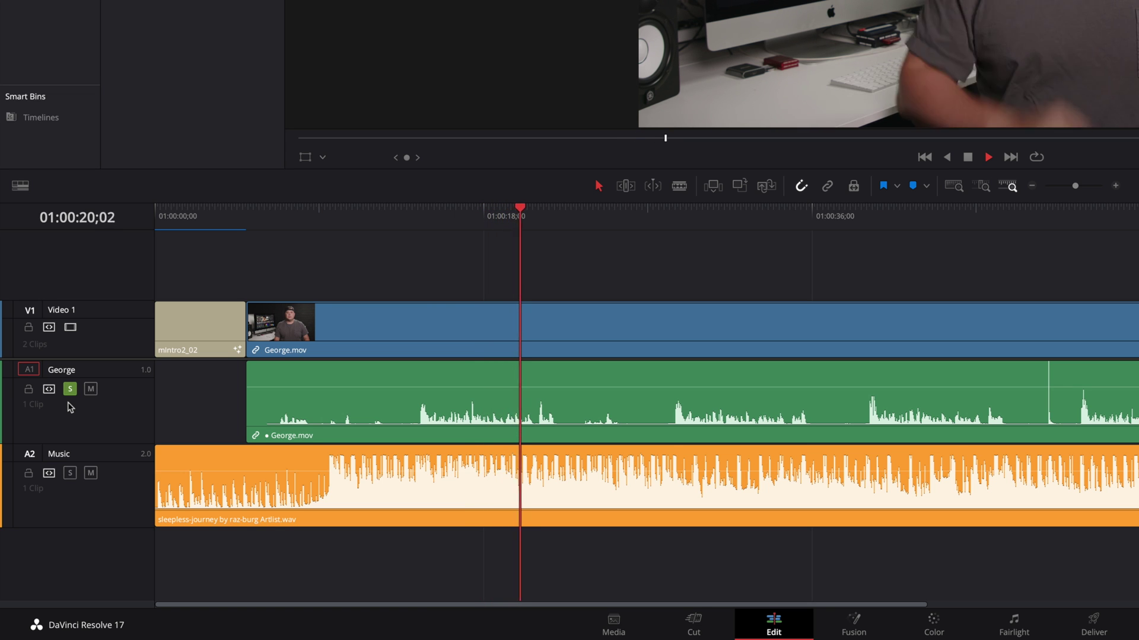
pyautogui.press('space')
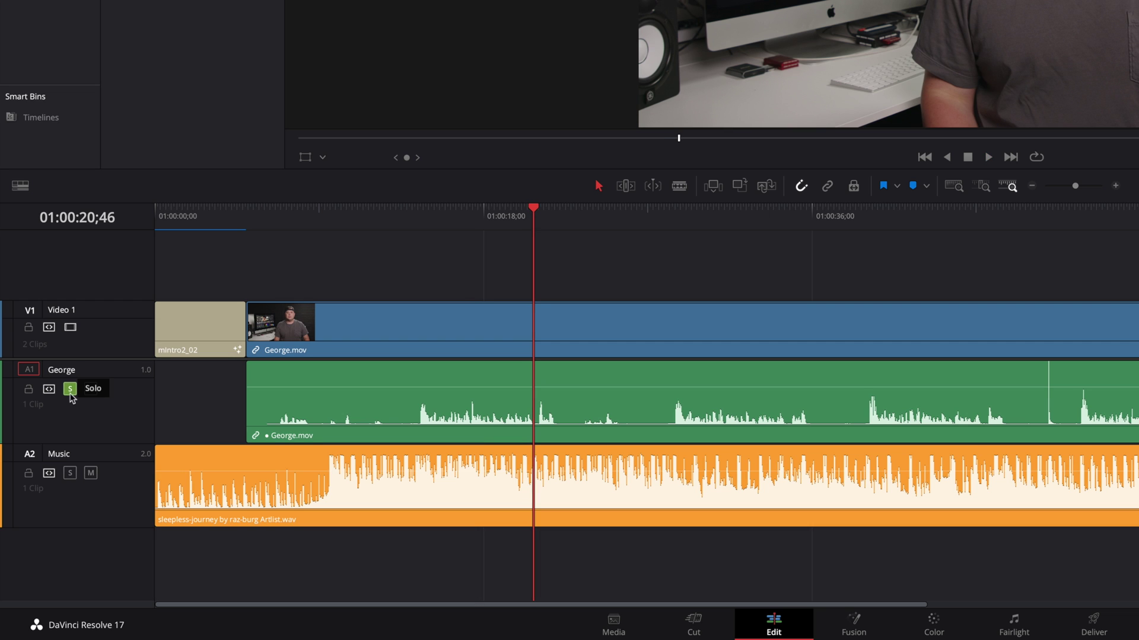
pyautogui.click(70, 390)
# Step: Mute the Music track, play from 01:00:14;10, then unmute Music
pyautogui.click(90, 473)
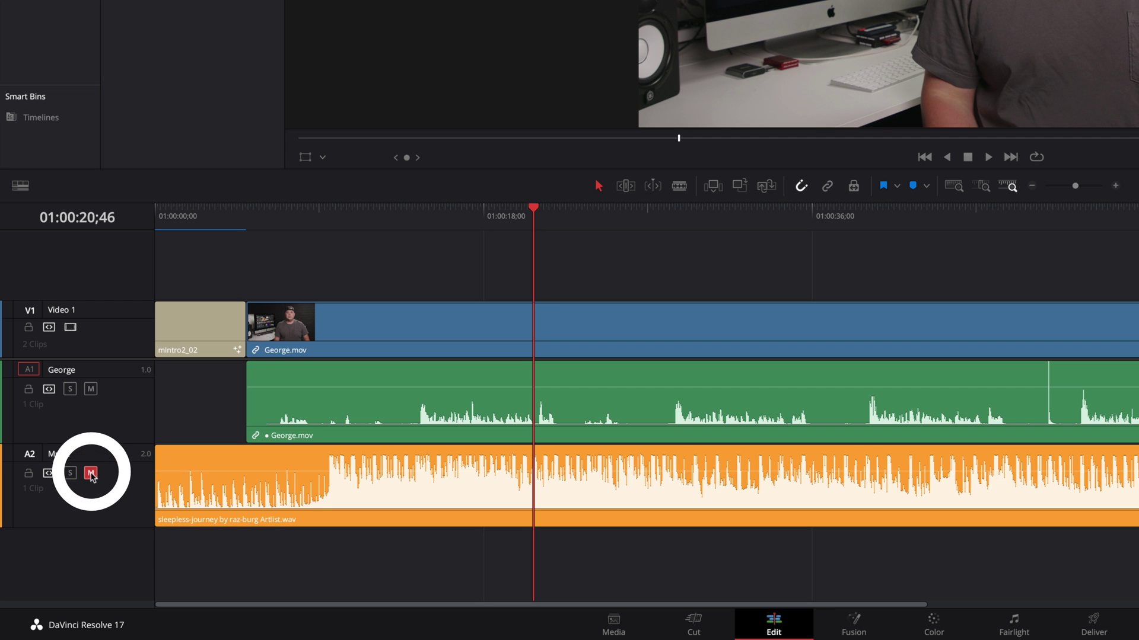
pyautogui.click(413, 215)
pyautogui.press('space')
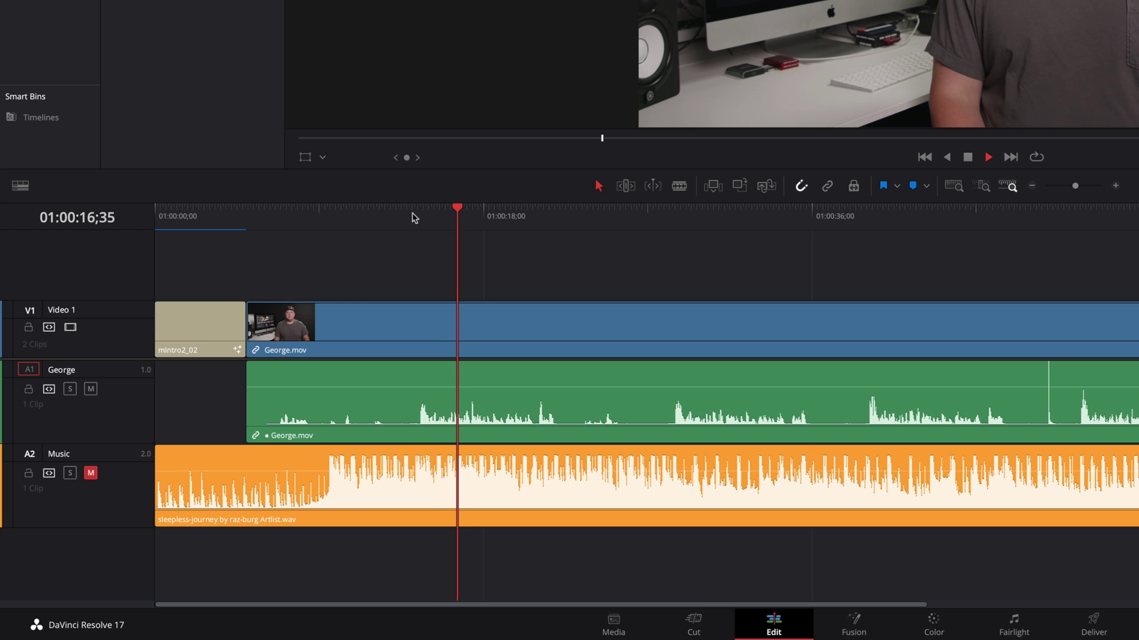
pyautogui.press('space')
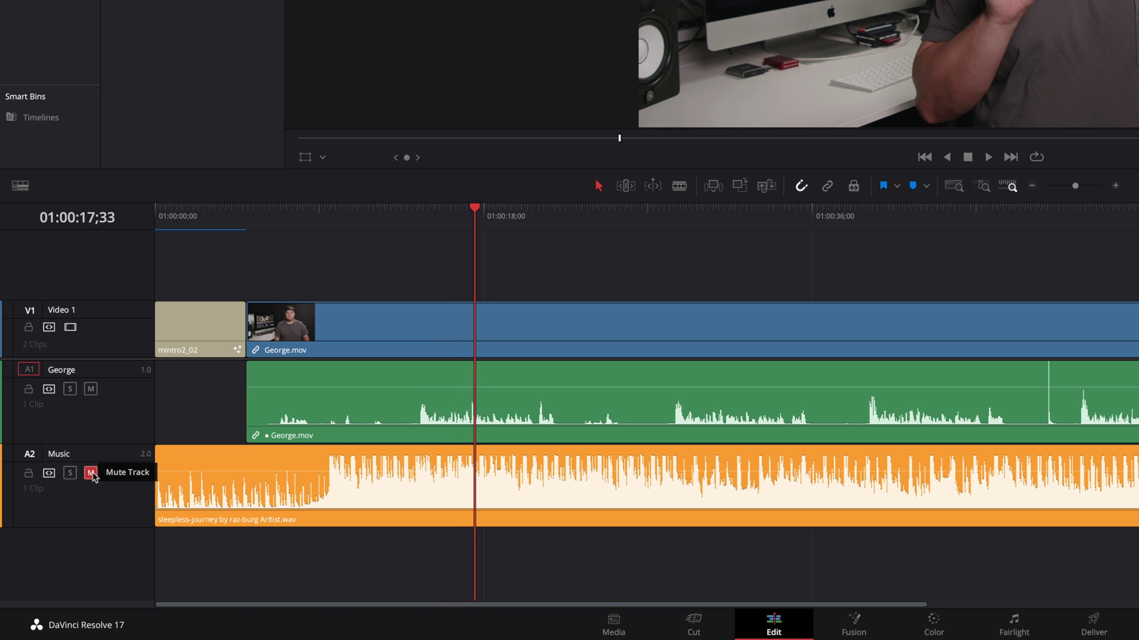
pyautogui.click(92, 473)
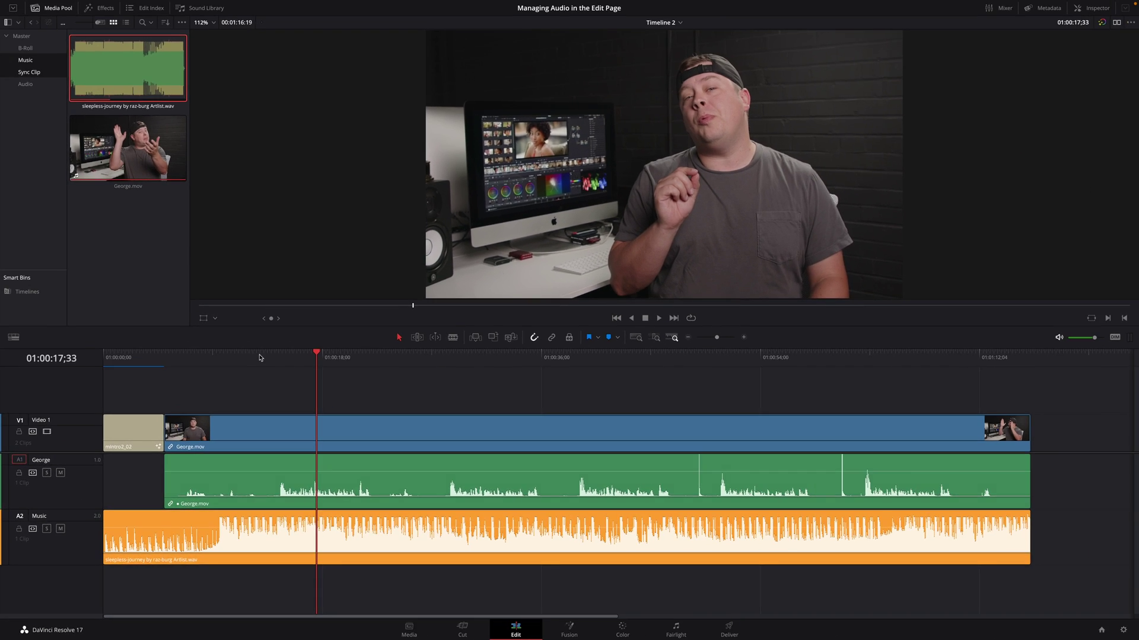
# Step: Cut George.mov and the music at the playhead with Cmd+B
pyautogui.moveTo(267, 357)
pyautogui.mouseDown()
pyautogui.moveTo(165, 361)
pyautogui.moveTo(277, 366)
pyautogui.mouseUp()
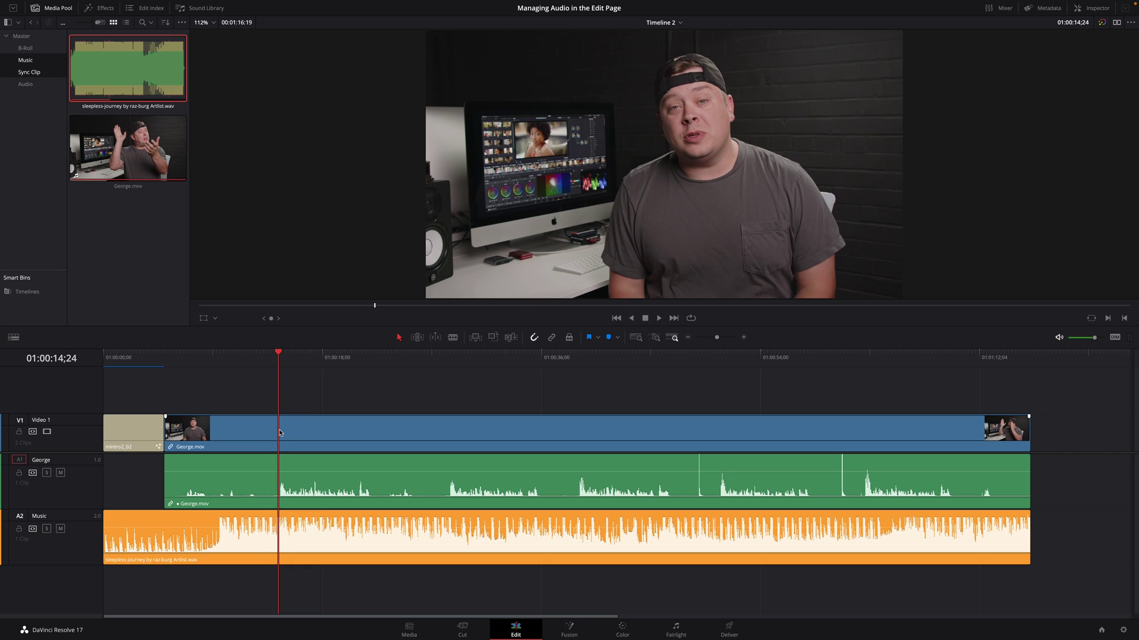
pyautogui.press('super+b')
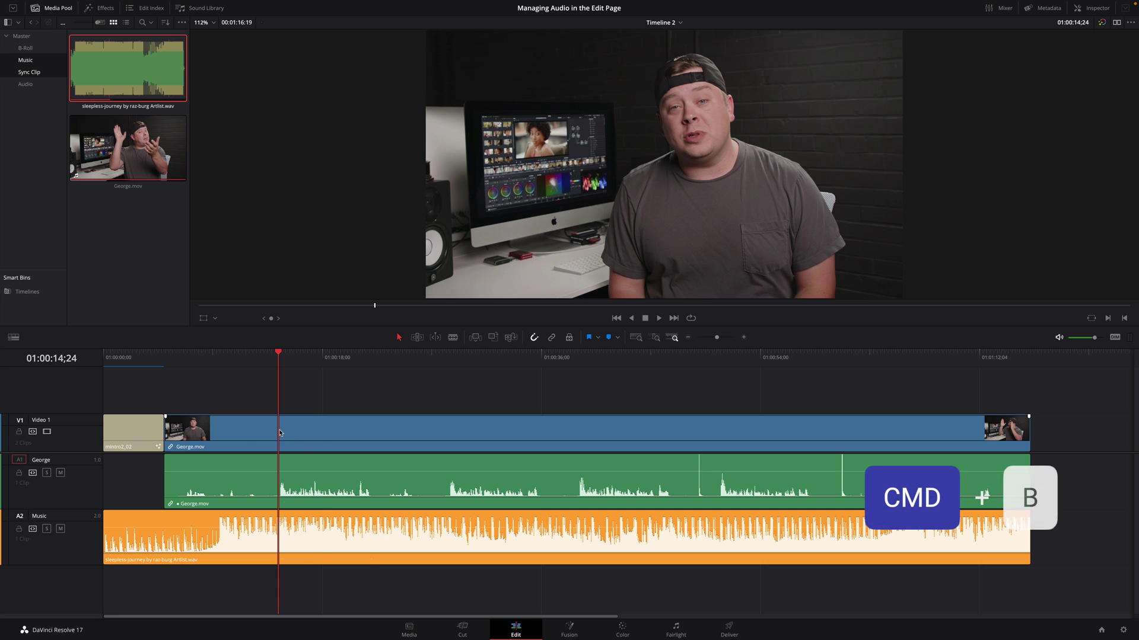
pyautogui.moveTo(278, 359); pyautogui.dragTo(165, 364)
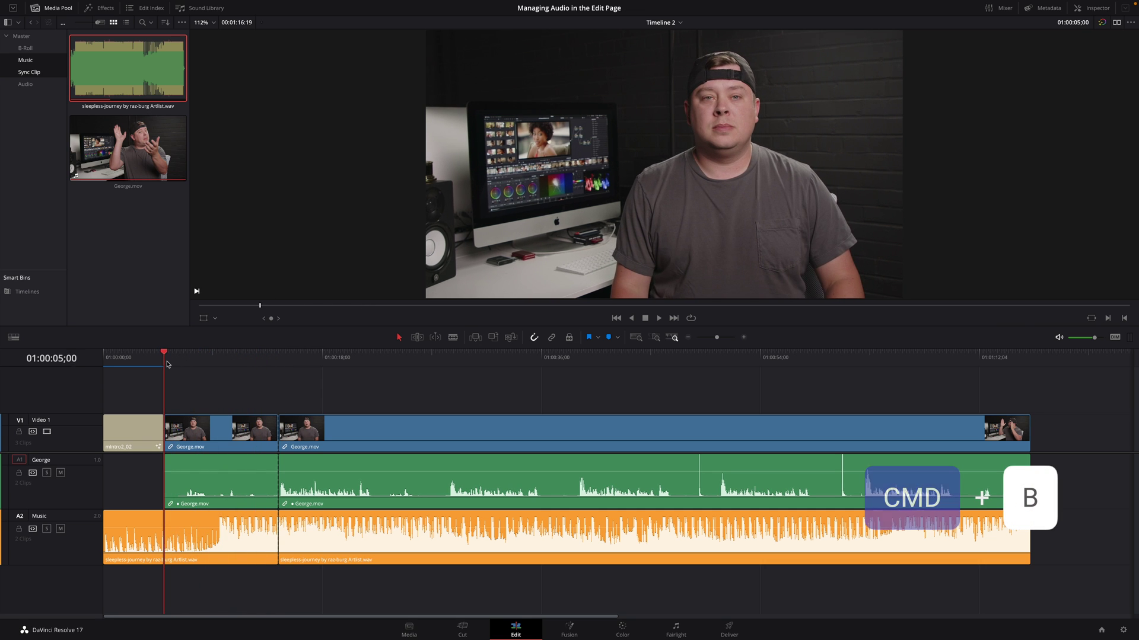
# Step: Ripple delete the first George.mov section as a trial, then undo it
pyautogui.moveTo(213, 396); pyautogui.dragTo(250, 494)
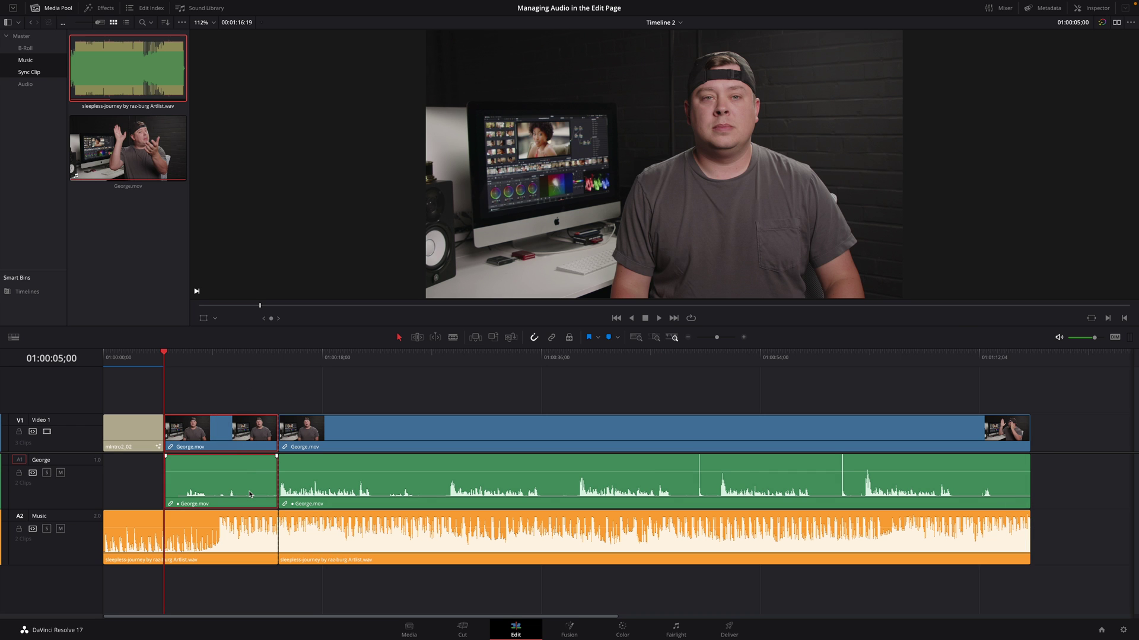
pyautogui.press('Delete')
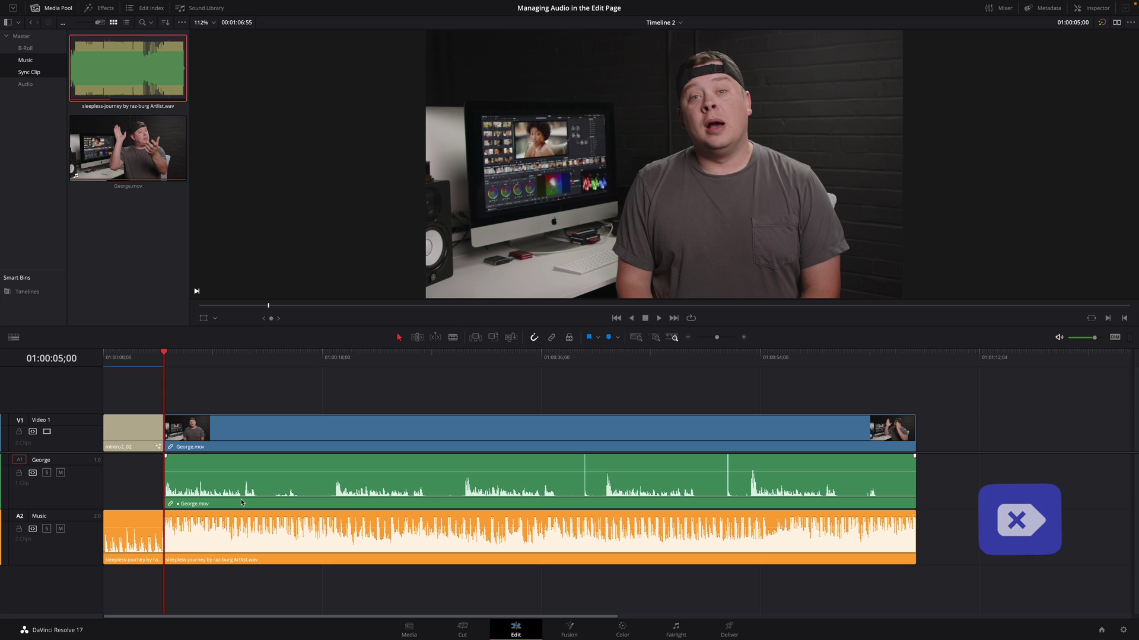
pyautogui.click(178, 537)
pyautogui.press('End')
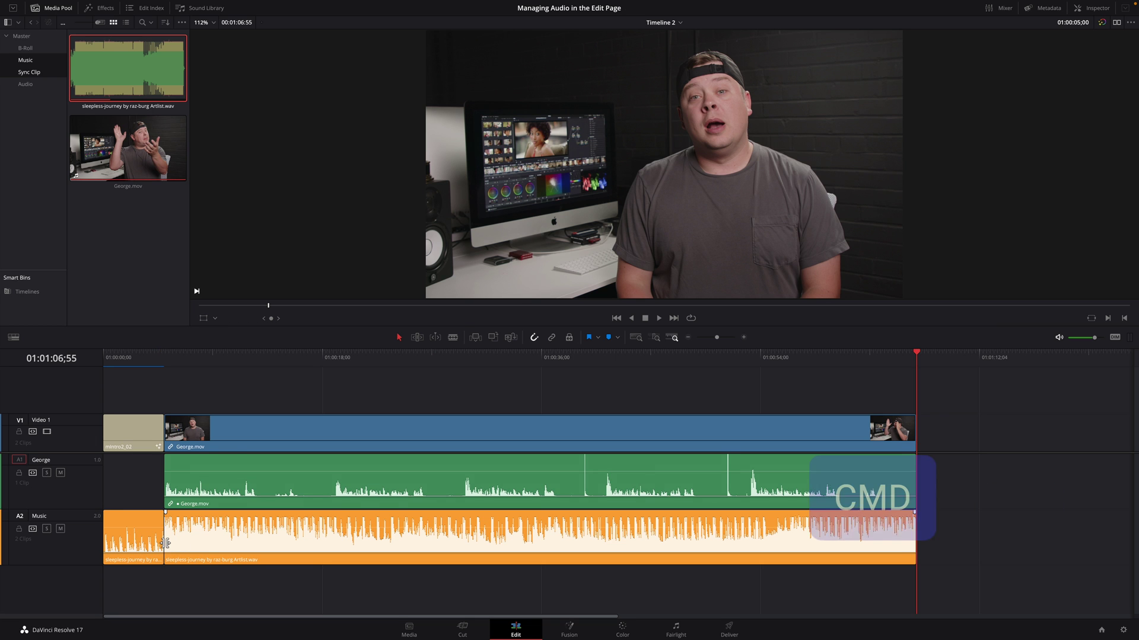
pyautogui.press('super+z')
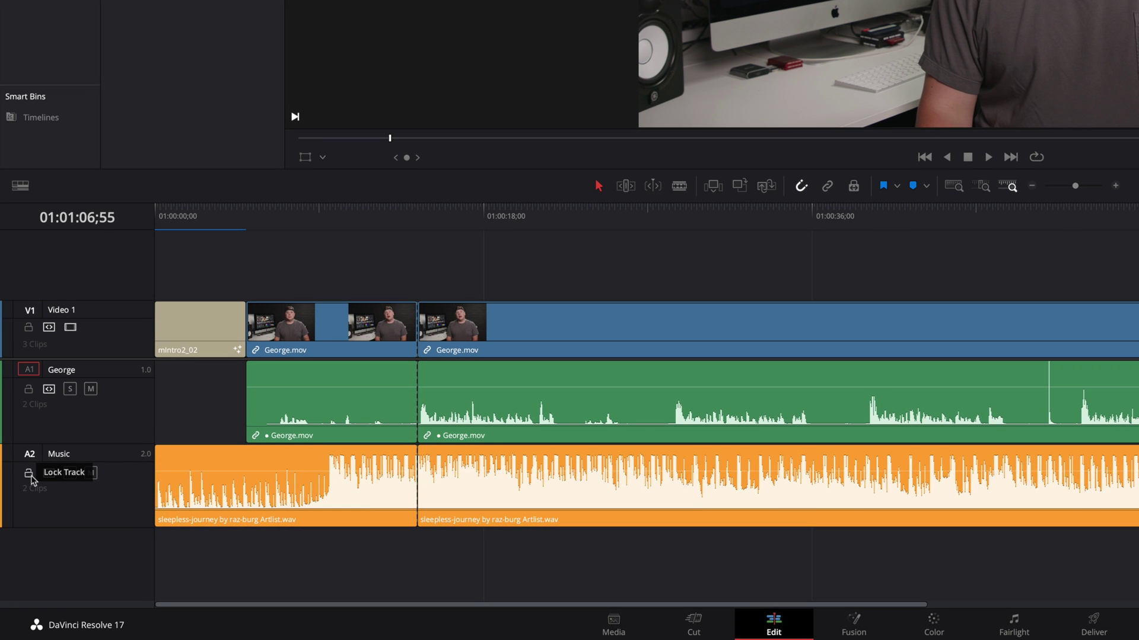
# Step: Lock the Music track and ripple delete the first George.mov section
pyautogui.click(29, 473)
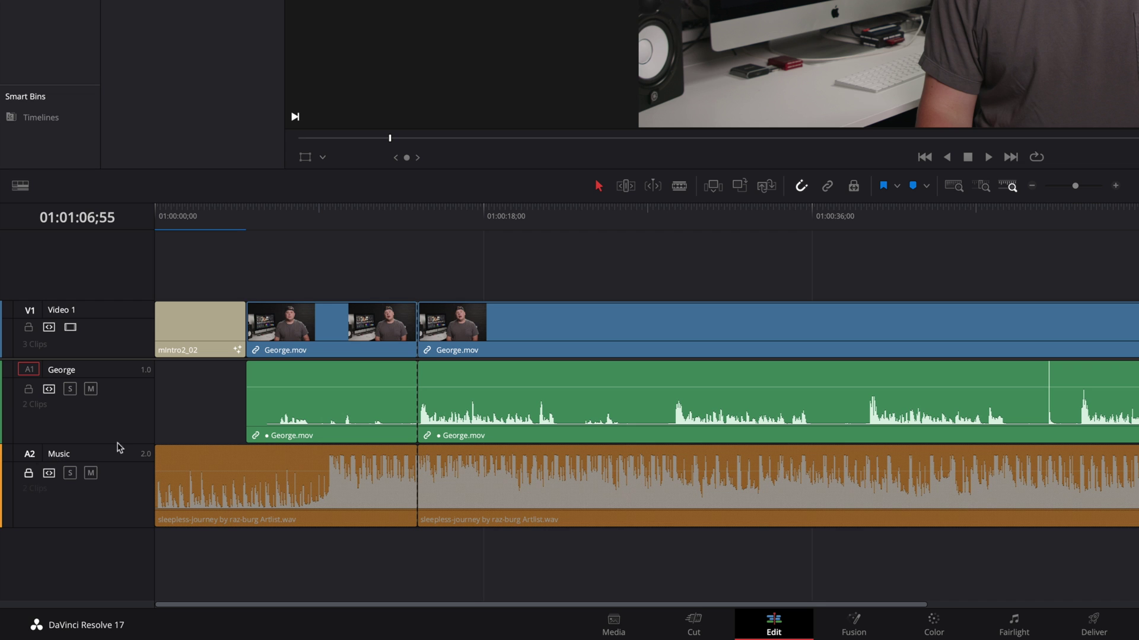
pyautogui.click(316, 438)
pyautogui.press('BackSpace')
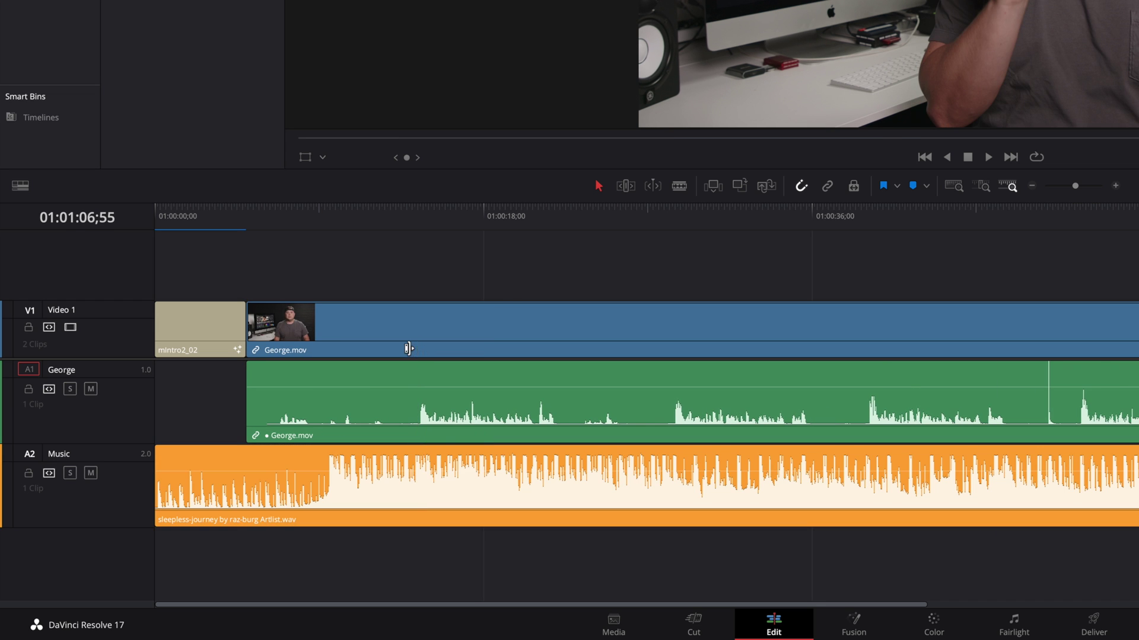
# Step: With Music excluded from cuts, split George.mov near 01:00:14;24 and ripple delete the intro section
pyautogui.click(425, 213)
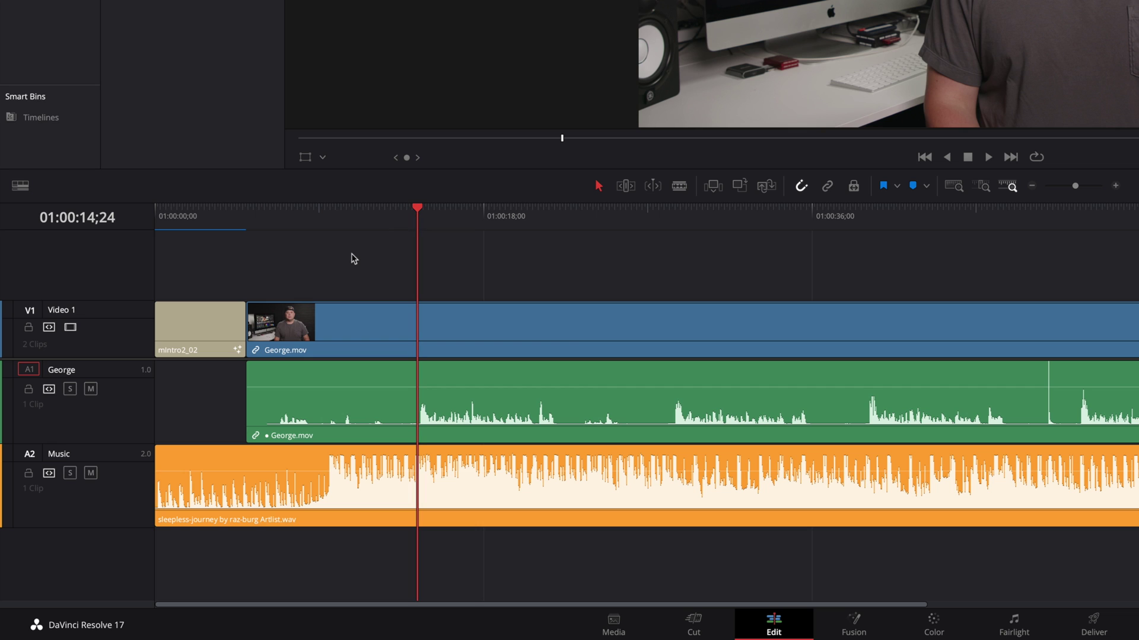
pyautogui.click(49, 477)
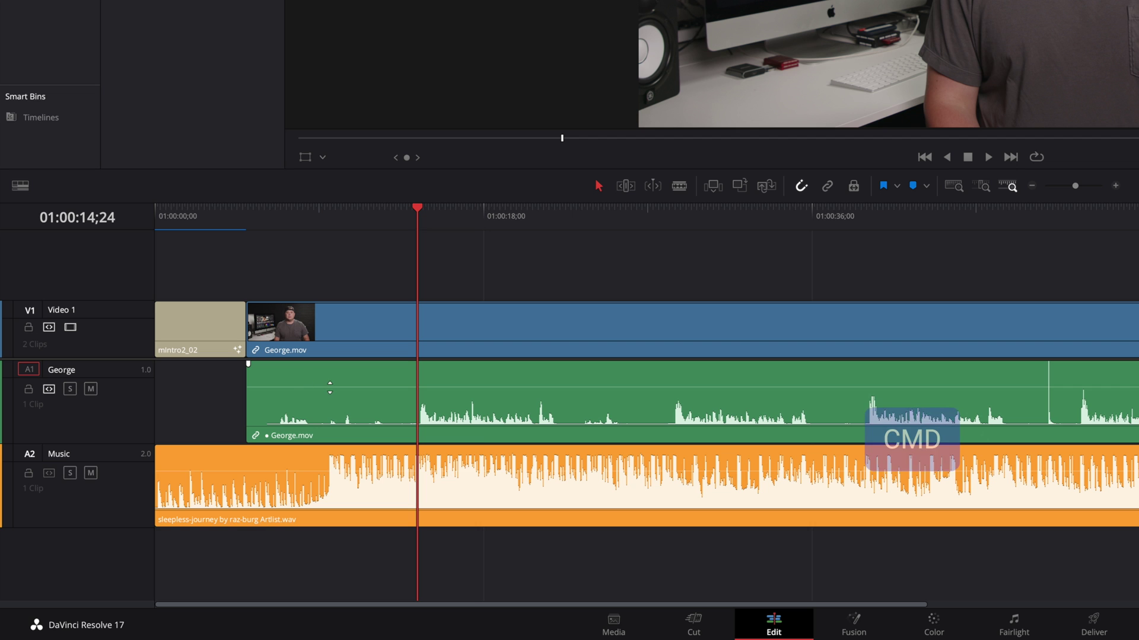
pyautogui.press('super+b')
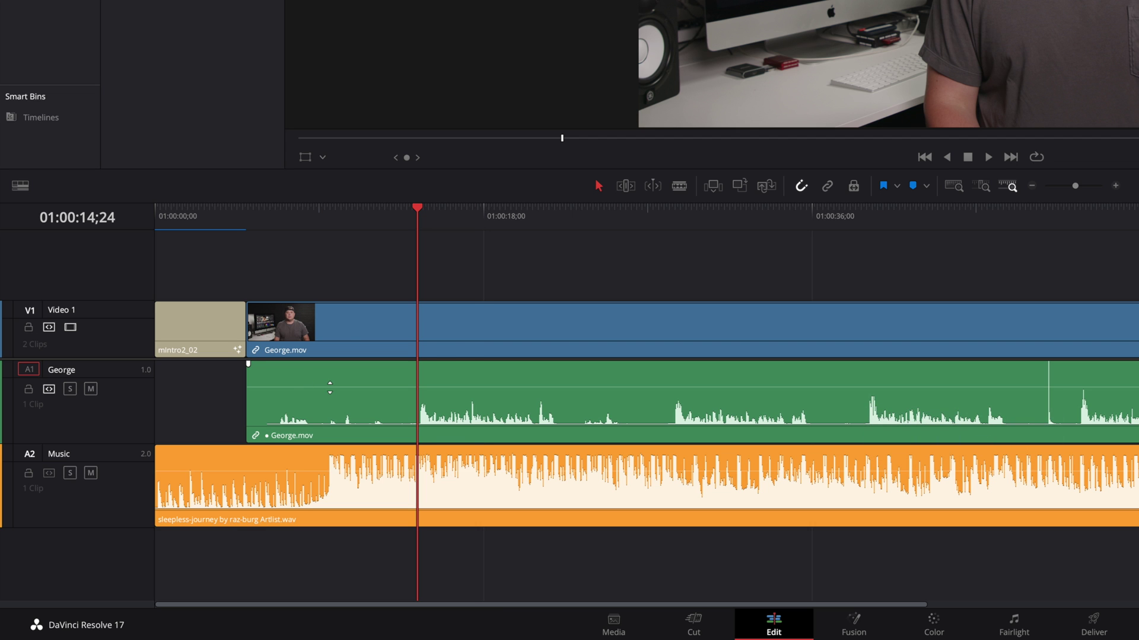
pyautogui.moveTo(418, 226); pyautogui.dragTo(298, 226)
pyautogui.click(326, 275)
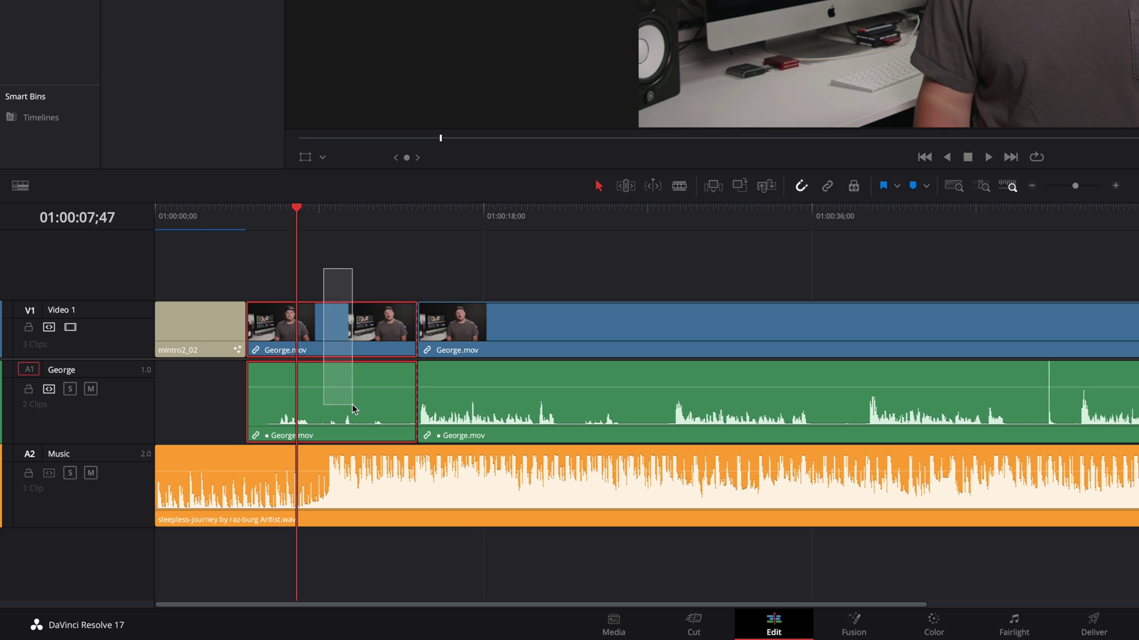
pyautogui.press('BackSpace')
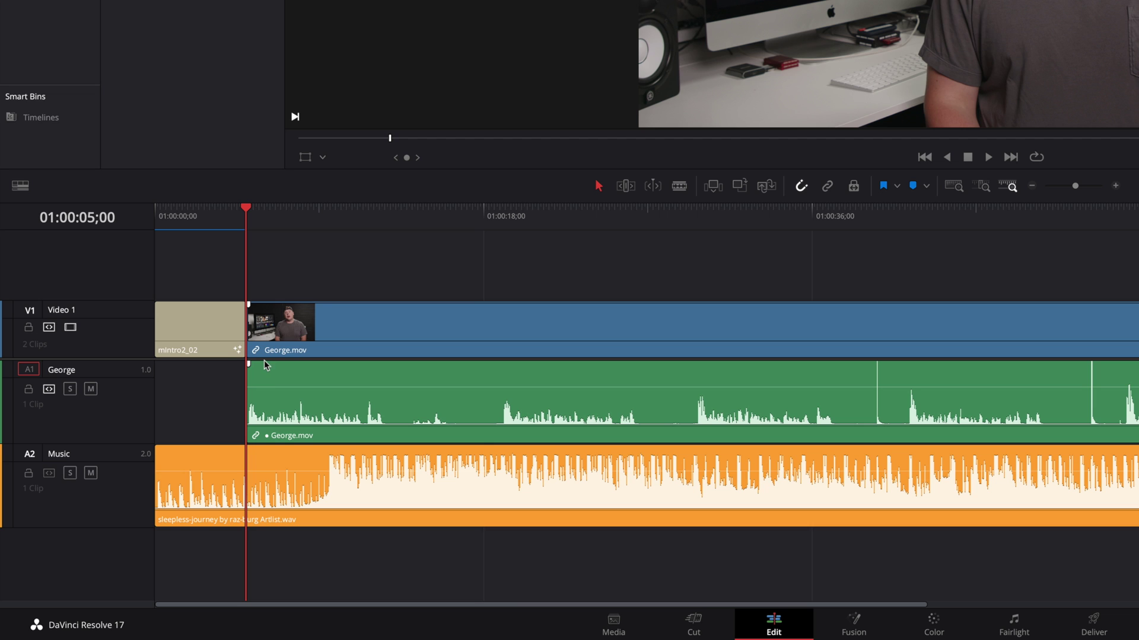
# Step: Turn off Link Clips for George.mov's video and audio, then drag the V1 video about 3 seconds later
pyautogui.moveTo(308, 335); pyautogui.dragTo(363, 332)
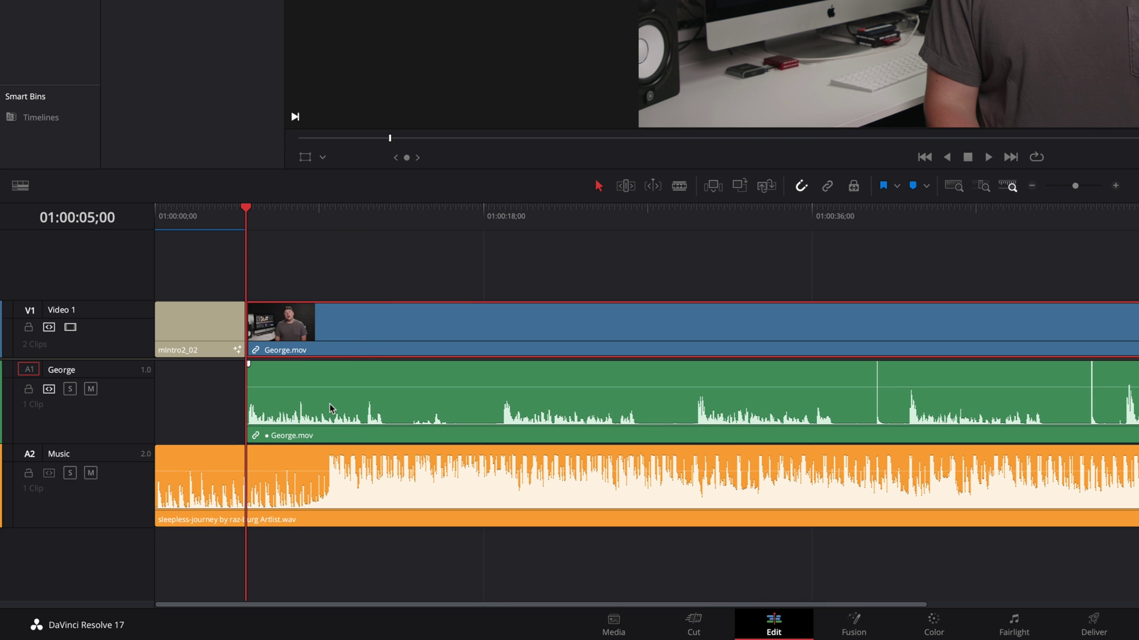
pyautogui.moveTo(329, 271); pyautogui.dragTo(377, 424)
pyautogui.rightClick(372, 403)
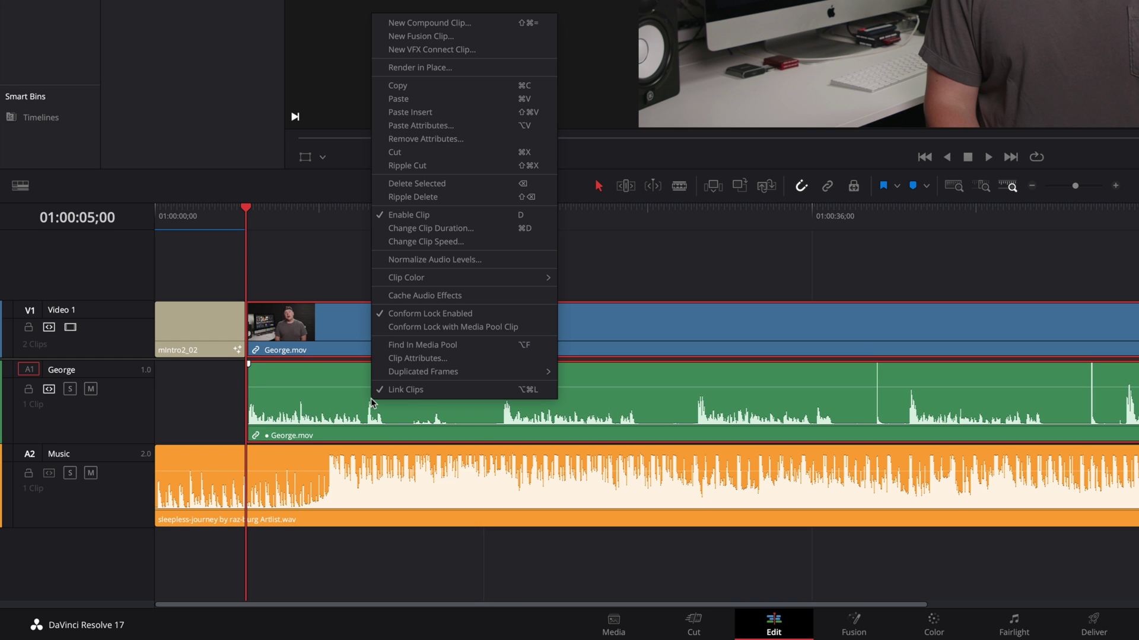
pyautogui.click(405, 390)
pyautogui.moveTo(373, 322); pyautogui.dragTo(441, 321)
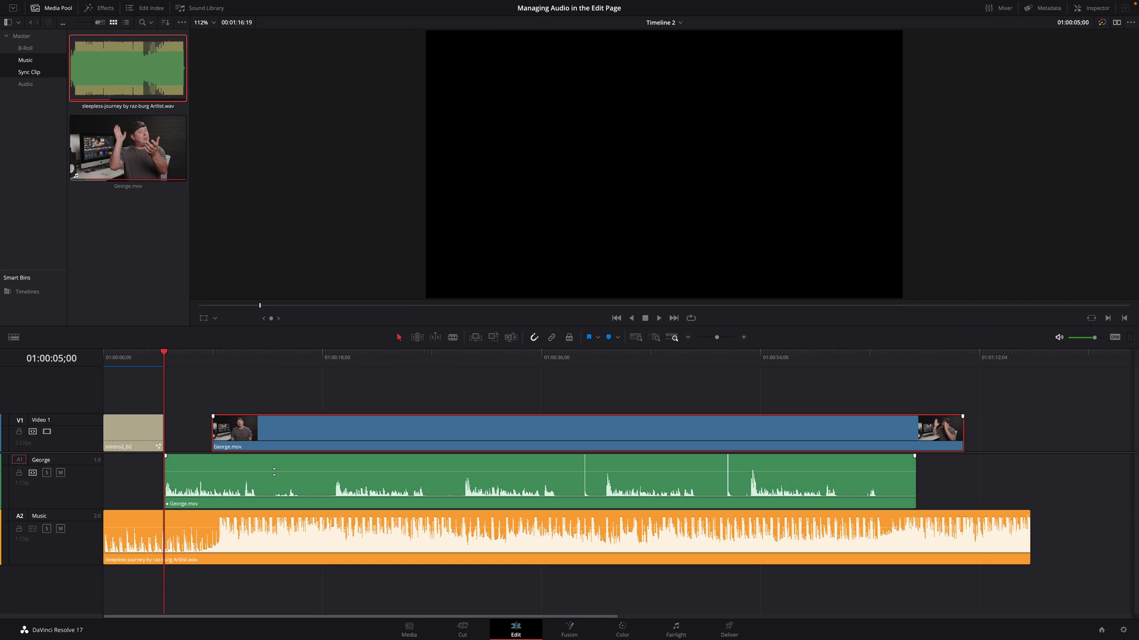
# Step: Undo the V1 video slide and the unlink so George.mov is synced and linked again
pyautogui.hotkey('ctrl', 'z')
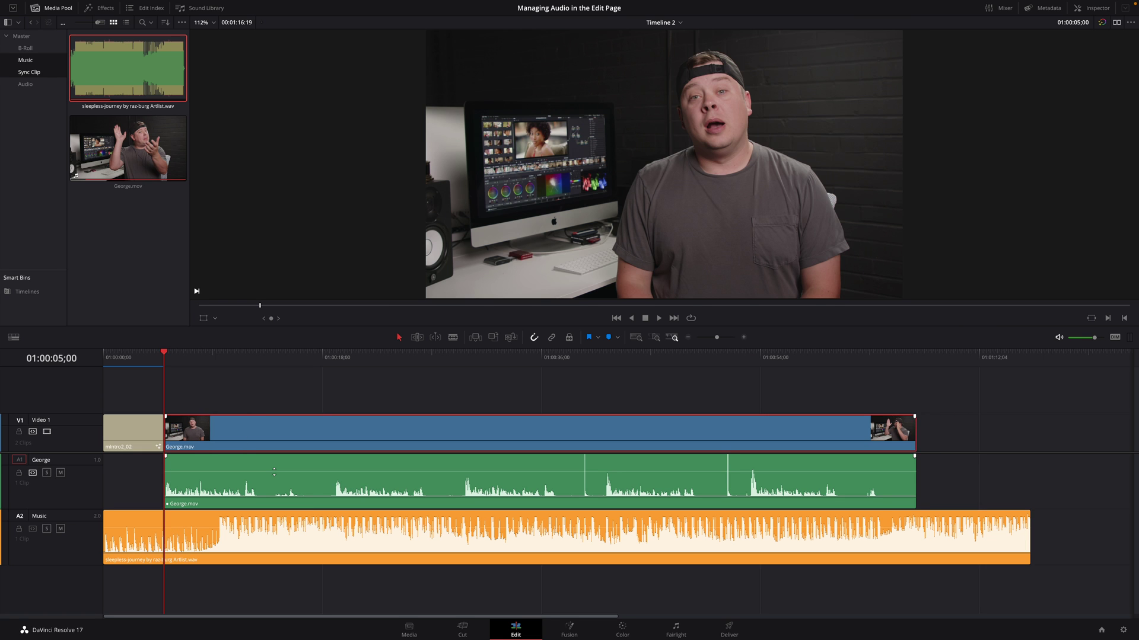
pyautogui.hotkey('ctrl', 'alt', 'l')
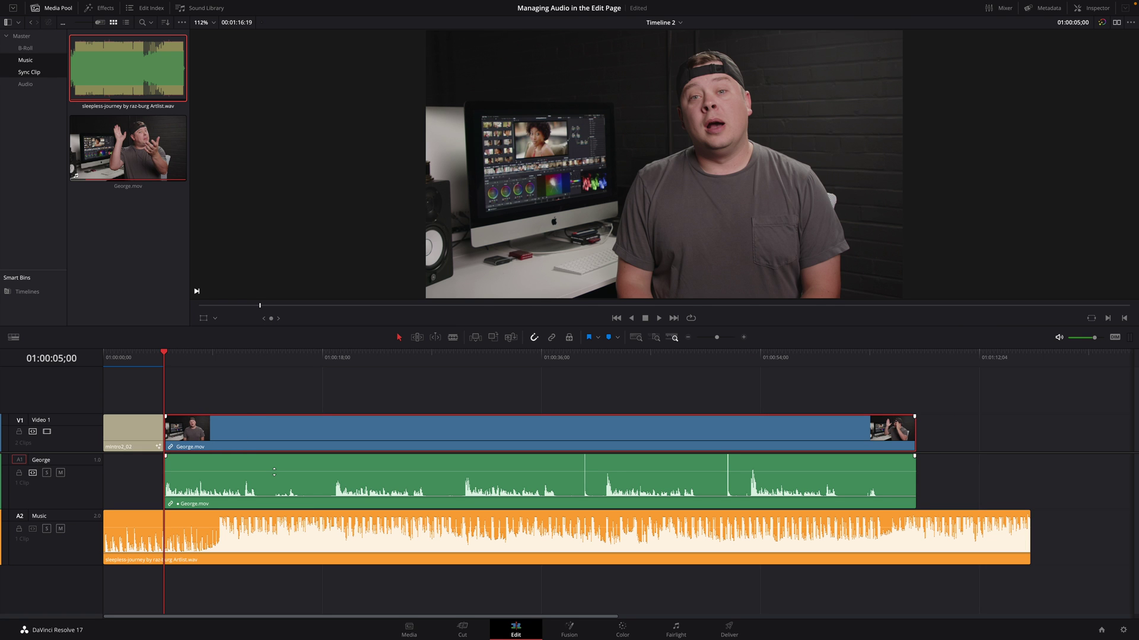